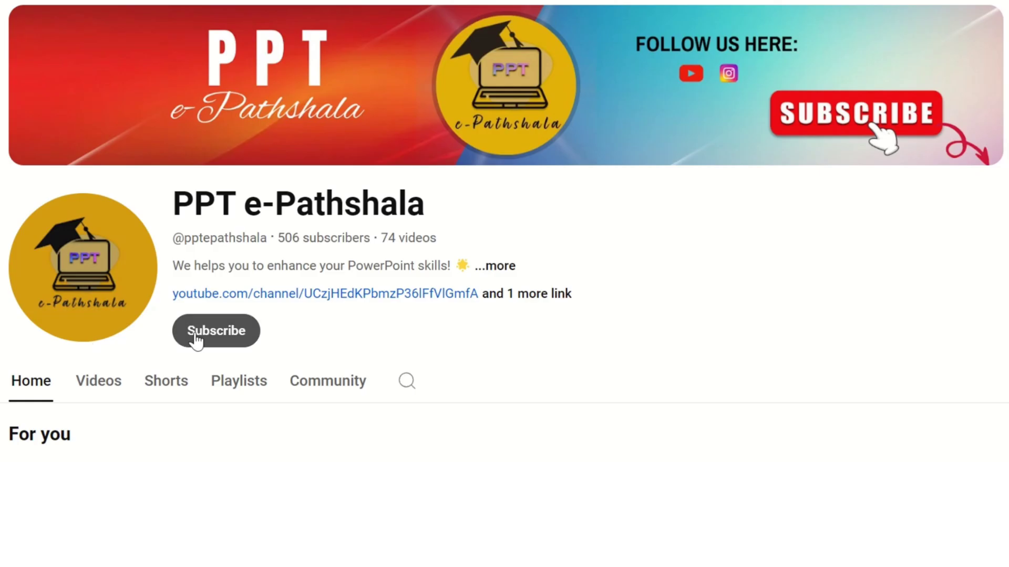
# Step: Subscribe to the PPT e-Pathshala channel and set its notifications to All
pyautogui.click(195, 335)
pyautogui.click(195, 335)
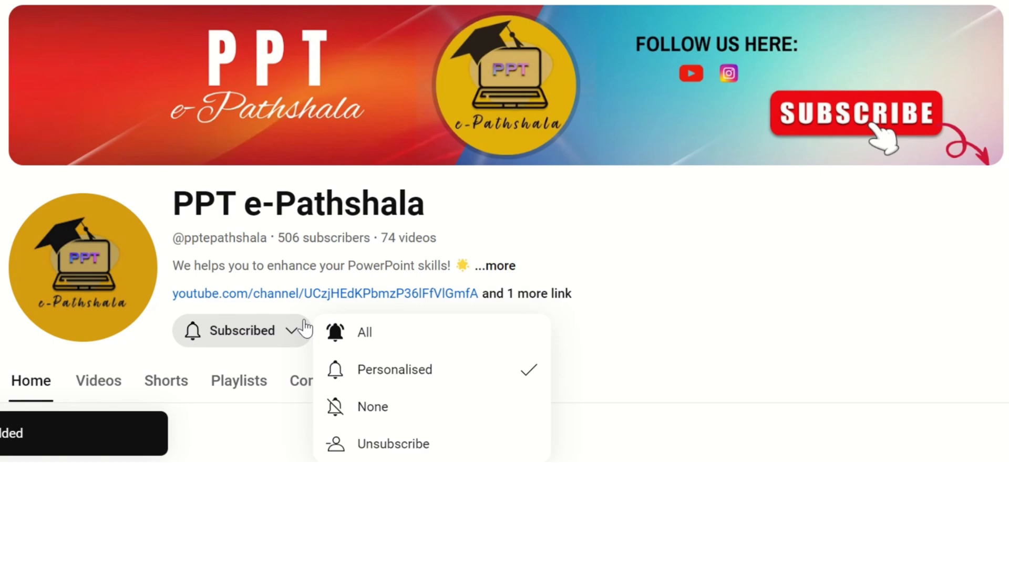
pyautogui.click(358, 328)
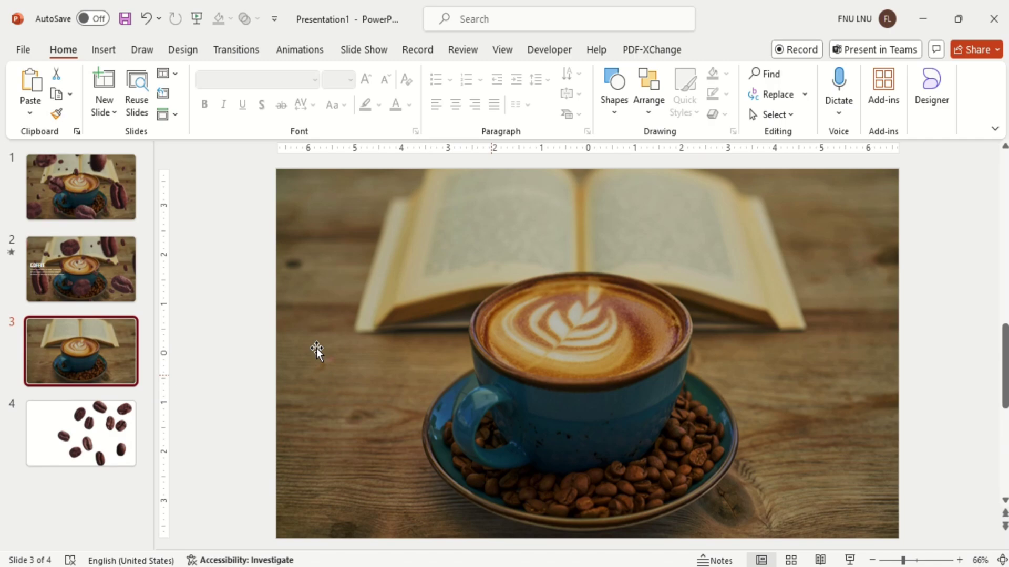
# Step: On slide 4, duplicate the coffee beans picture and crop the copy to its single leftmost bean
pyautogui.click(102, 459)
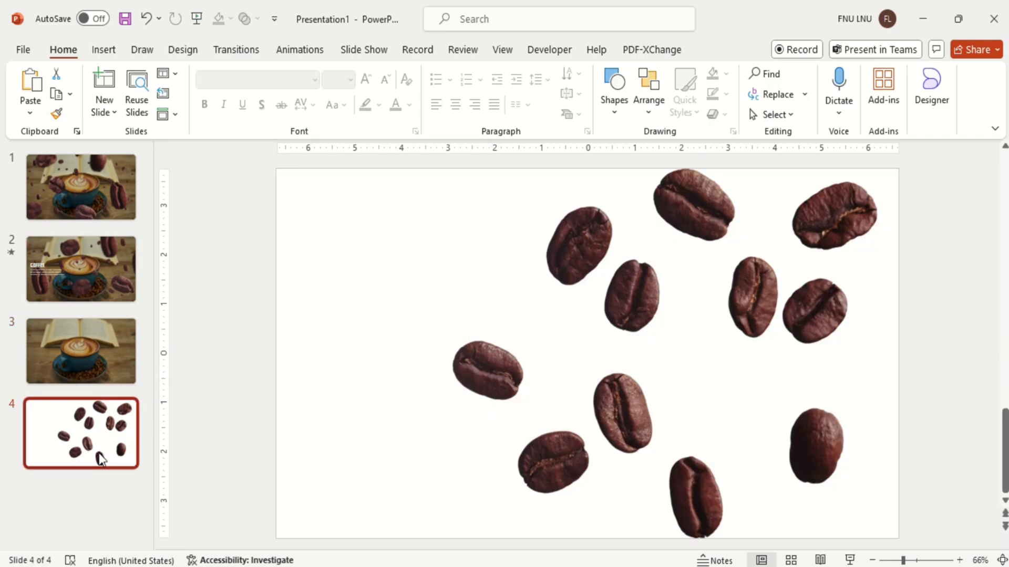
pyautogui.click(621, 426)
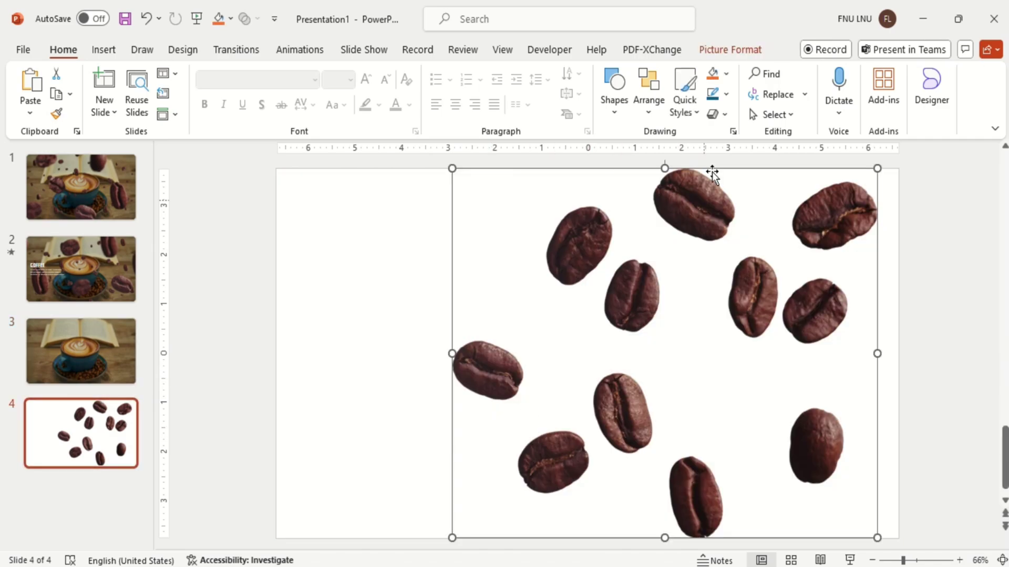
pyautogui.click(734, 49)
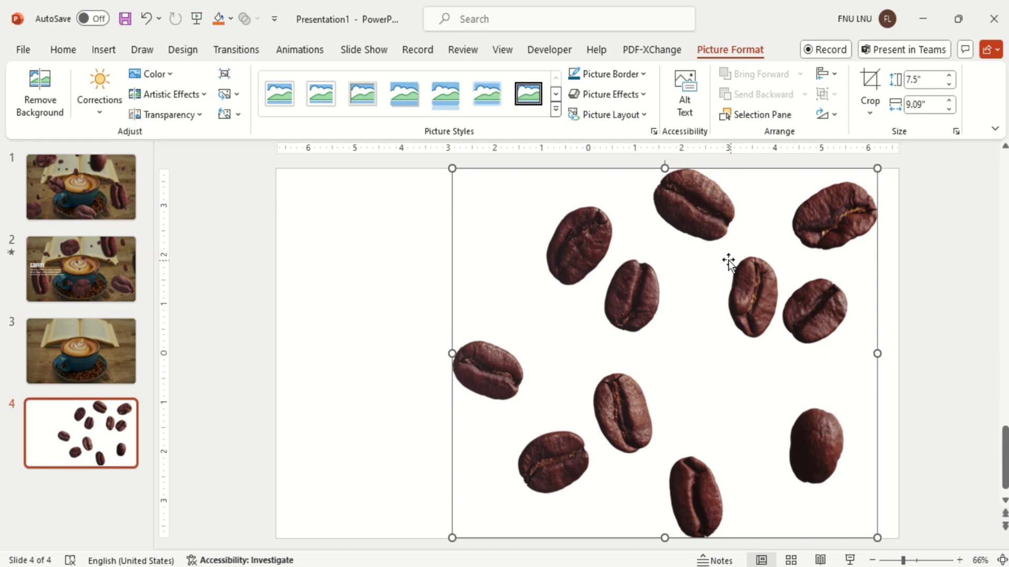
pyautogui.hotkey('ctrl', 'd')
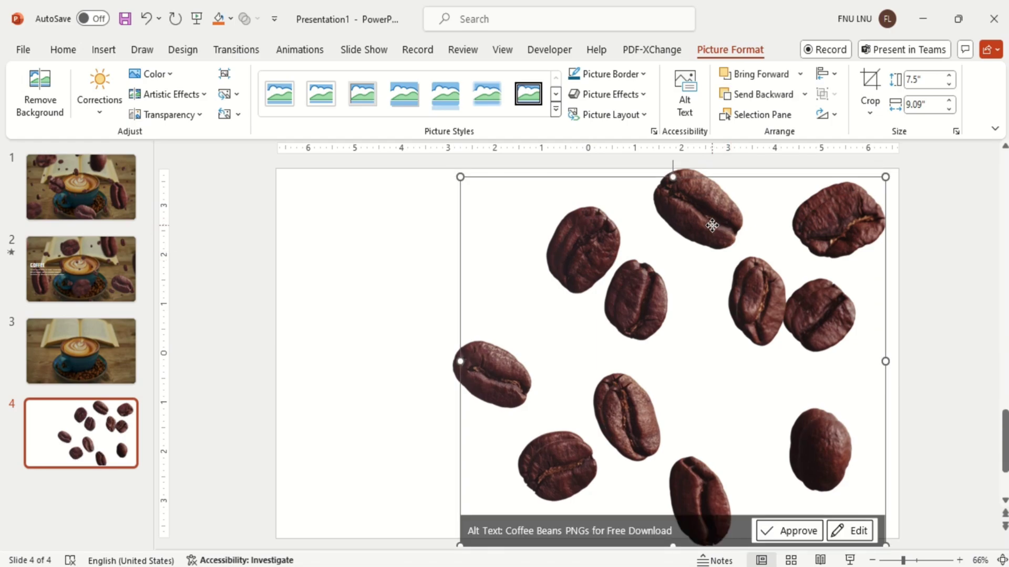
pyautogui.moveTo(711, 226); pyautogui.dragTo(562, 226)
pyautogui.click(877, 77)
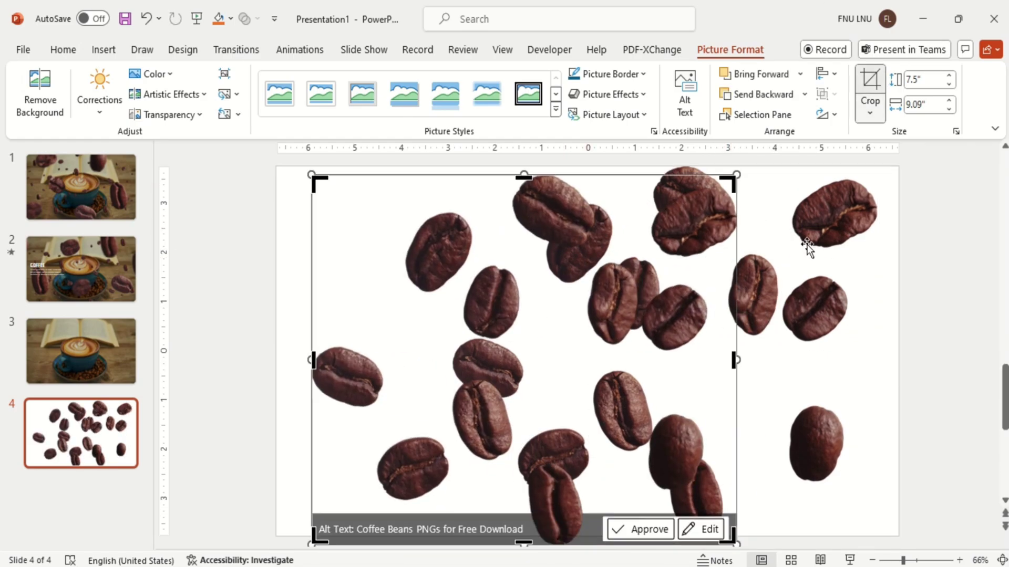
pyautogui.moveTo(734, 536); pyautogui.dragTo(390, 416)
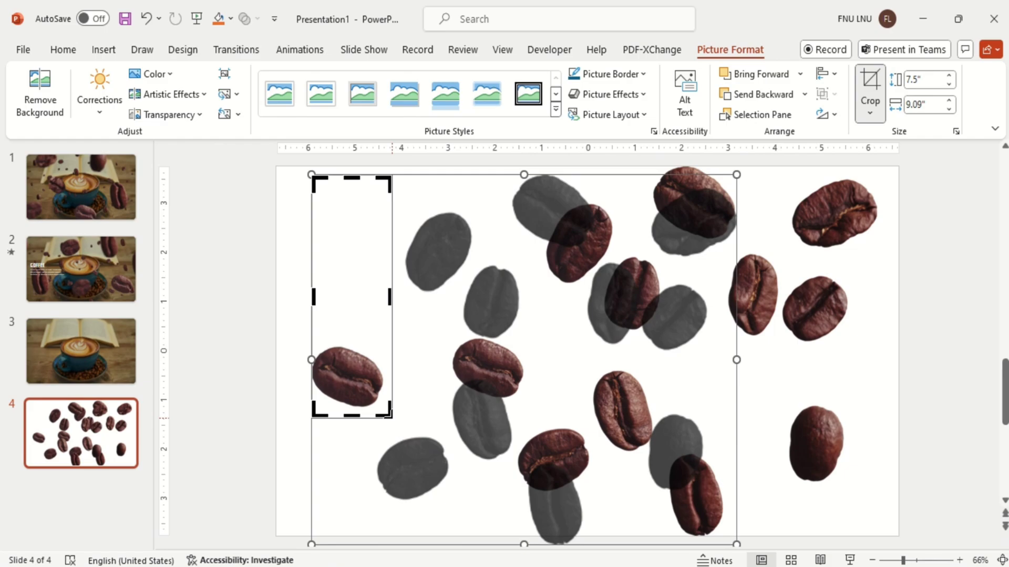
pyautogui.moveTo(350, 177); pyautogui.dragTo(337, 194)
pyautogui.click(270, 338)
# Step: Duplicate the beans picture, crop the copy to its lower-left bean, and place it below the first cropped bean
pyautogui.click(574, 467)
pyautogui.moveTo(574, 467); pyautogui.dragTo(434, 462)
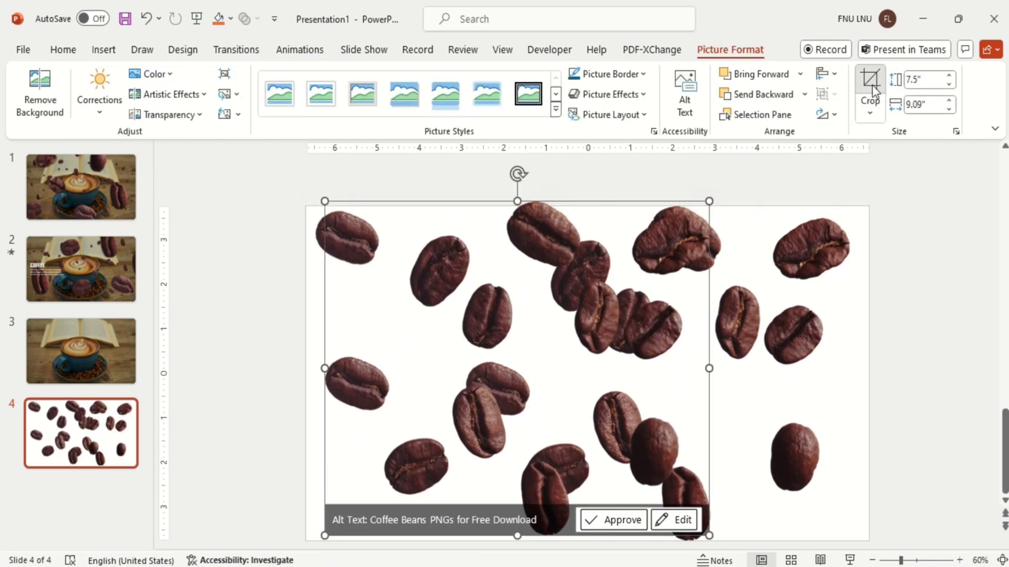
pyautogui.click(873, 89)
pyautogui.moveTo(706, 353); pyautogui.dragTo(455, 370)
pyautogui.moveTo(391, 184); pyautogui.dragTo(391, 414)
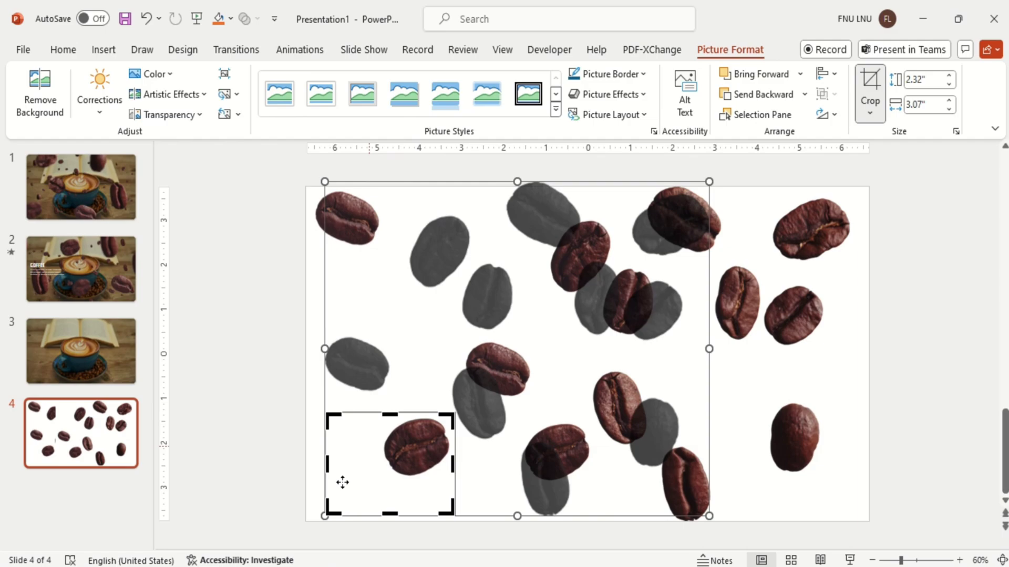
pyautogui.moveTo(328, 513); pyautogui.dragTo(380, 485)
pyautogui.click(357, 491)
pyautogui.moveTo(434, 453); pyautogui.dragTo(367, 296)
# Step: Crop another copy of the beans picture to its smooth lower-right bean and add it to the column along the slide's left edge
pyautogui.click(659, 407)
pyautogui.hotkey('ctrl', 'd')
pyautogui.moveTo(660, 406); pyautogui.dragTo(714, 390)
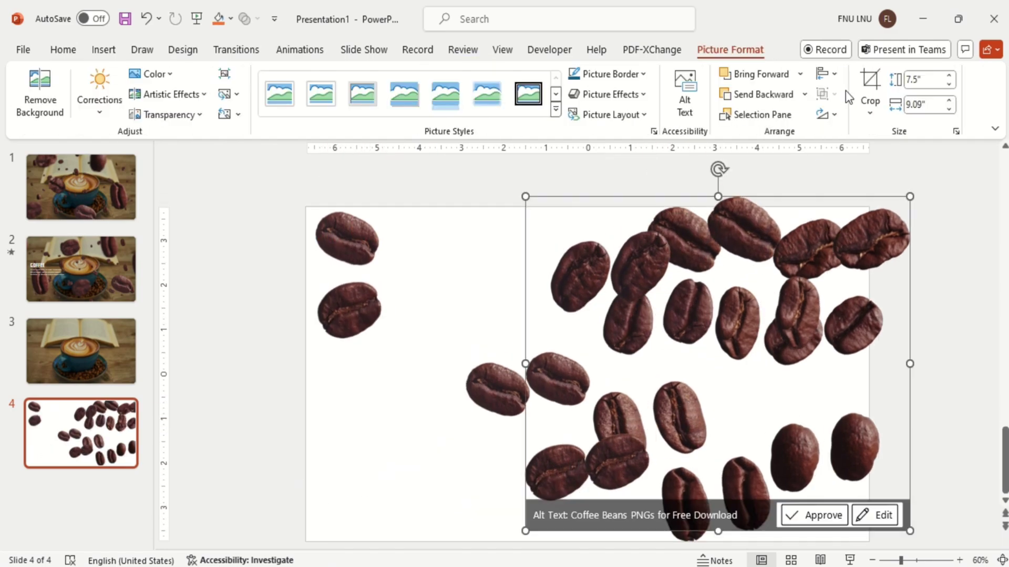
pyautogui.click(870, 86)
pyautogui.moveTo(530, 182); pyautogui.dragTo(828, 386)
pyautogui.moveTo(908, 508); pyautogui.dragTo(882, 472)
pyautogui.click(901, 478)
pyautogui.moveTo(841, 446); pyautogui.dragTo(340, 394)
# Step: Crop a further copy of the picture to the upright bean right of centre and put it at the bottom of the column
pyautogui.click(734, 309)
pyautogui.hotkey('ctrl', 'd')
pyautogui.moveTo(733, 309); pyautogui.dragTo(720, 384)
pyautogui.scroll(-1, 719, 383)
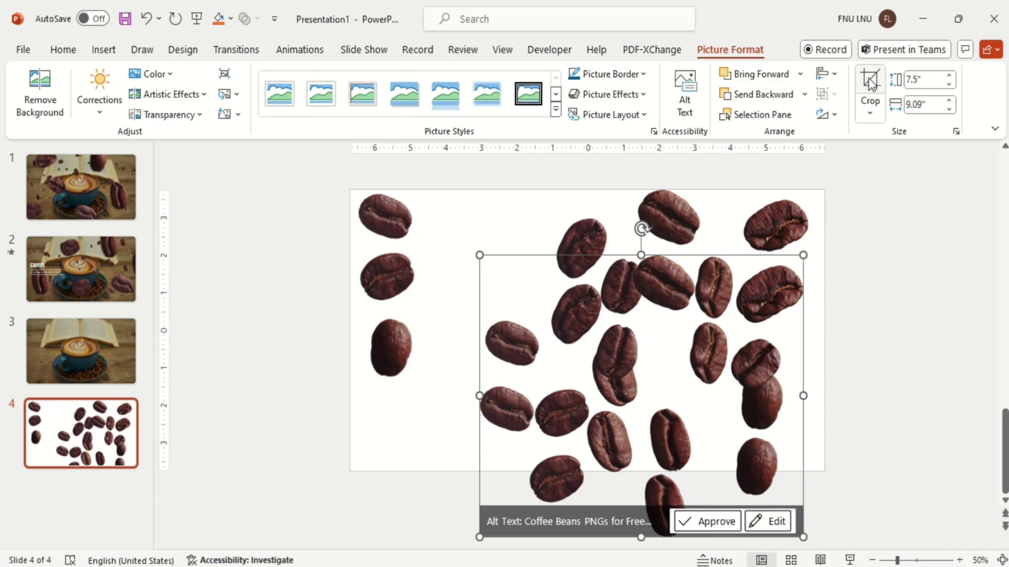
pyautogui.click(870, 84)
pyautogui.moveTo(800, 534); pyautogui.dragTo(729, 398)
pyautogui.moveTo(481, 257); pyautogui.dragTo(682, 325)
pyautogui.click(867, 385)
pyautogui.moveTo(706, 400); pyautogui.dragTo(386, 456)
# Step: Crop the original beans picture to the round bean near its right edge and move it beside the column
pyautogui.click(756, 301)
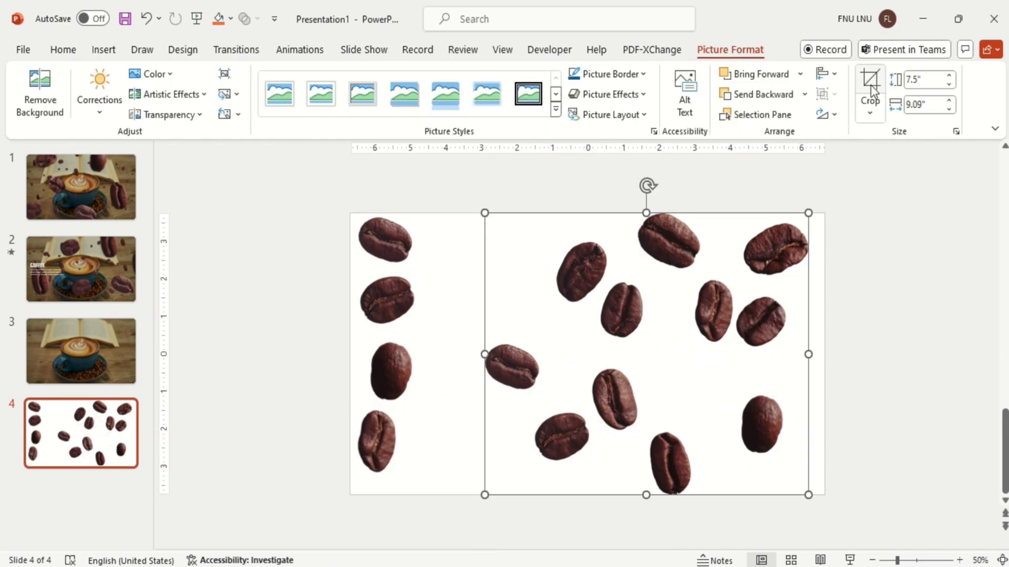
pyautogui.click(871, 88)
pyautogui.moveTo(484, 355); pyautogui.dragTo(732, 358)
pyautogui.moveTo(764, 212); pyautogui.dragTo(767, 289)
pyautogui.moveTo(771, 541); pyautogui.dragTo(792, 322)
pyautogui.click(853, 336)
pyautogui.moveTo(749, 319); pyautogui.dragTo(451, 324)
# Step: Select all five cropped beans and shrink them together to roughly 0.4 inch
pyautogui.click(960, 562)
pyautogui.keyDown('shift'); pyautogui.click(366, 374); pyautogui.keyUp('shift')
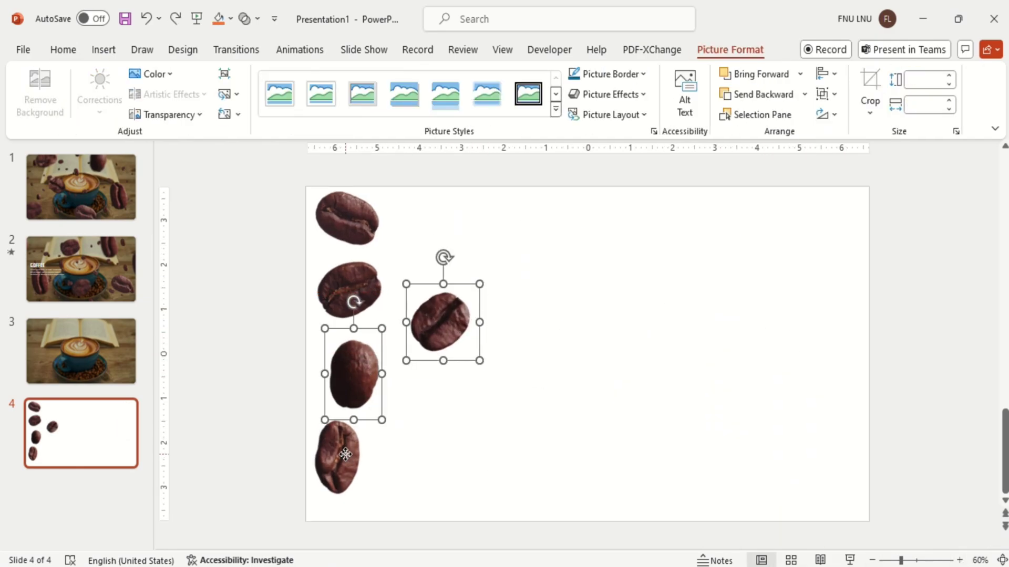
pyautogui.keyDown('shift'); pyautogui.click(364, 198); pyautogui.keyUp('shift')
pyautogui.scroll(1, 476, 331)
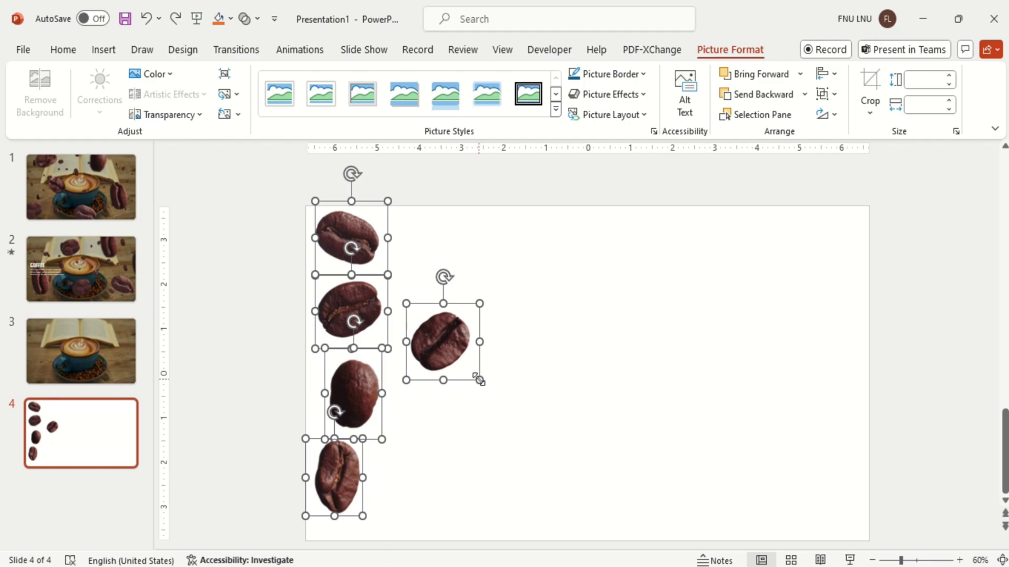
pyautogui.moveTo(479, 379); pyautogui.dragTo(419, 319)
# Step: Check the bean arrangement on slide 1, and scatter the five small beans over the left part of slide 4
pyautogui.click(121, 183)
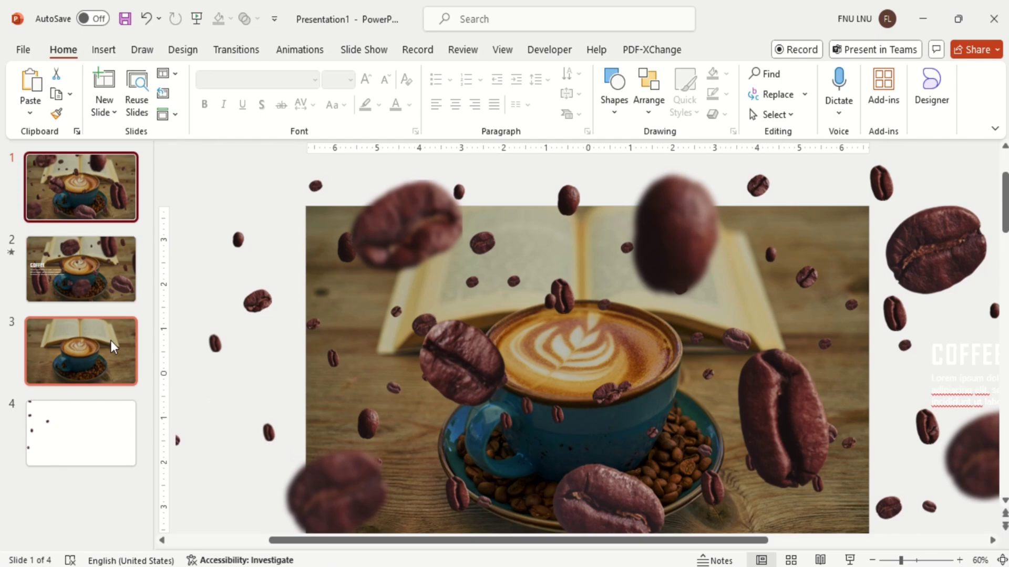
pyautogui.click(83, 448)
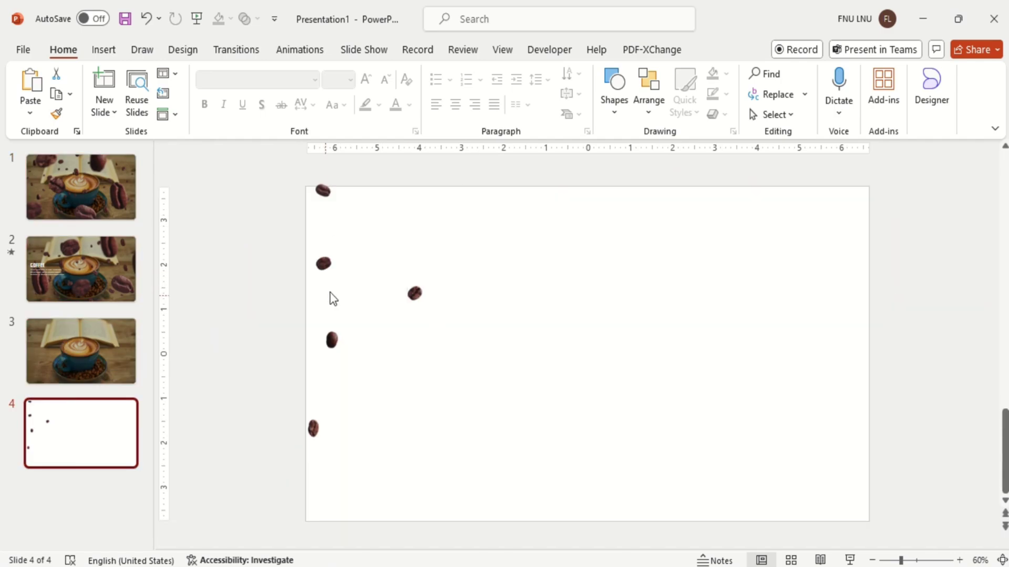
pyautogui.moveTo(324, 263); pyautogui.dragTo(374, 284)
pyautogui.moveTo(330, 343); pyautogui.dragTo(361, 388)
pyautogui.moveTo(312, 435); pyautogui.dragTo(313, 329)
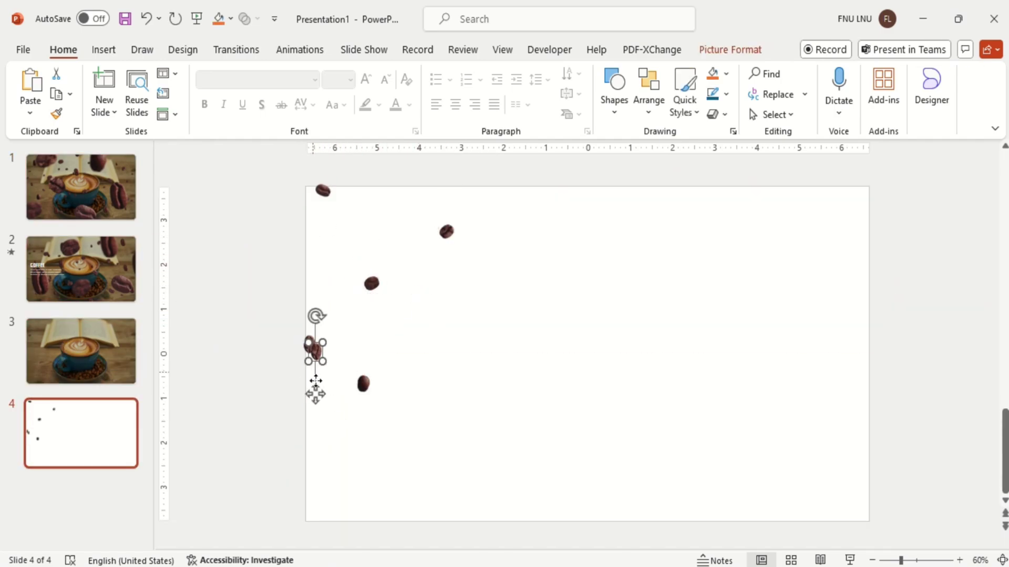
# Step: Duplicate the small beans and spread five copies among the originals on the slide's left half
pyautogui.hotkey('ctrl', 'd')
pyautogui.moveTo(365, 394); pyautogui.dragTo(383, 498)
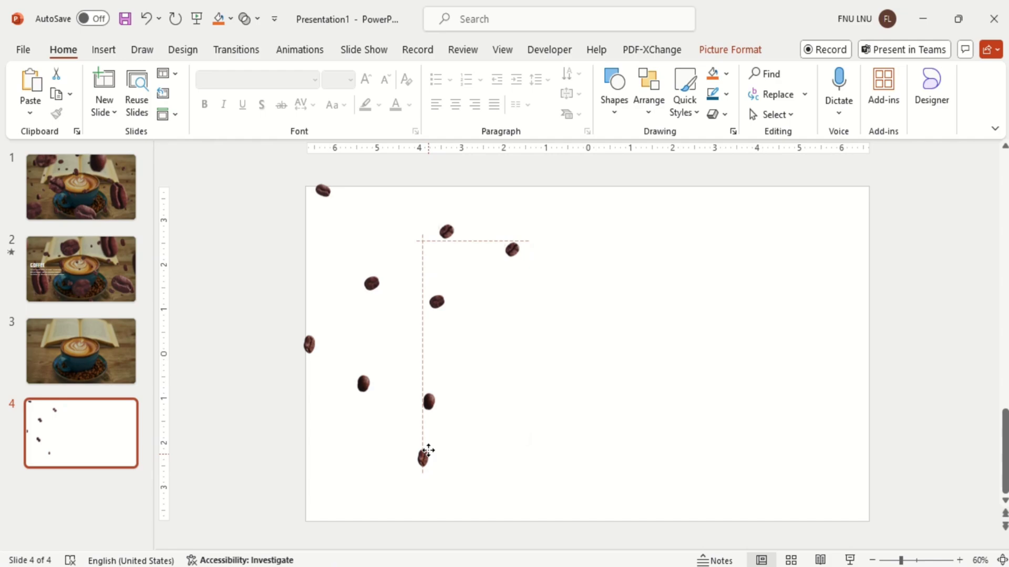
pyautogui.moveTo(428, 450); pyautogui.dragTo(431, 450)
pyautogui.click(483, 336)
pyautogui.click(515, 254)
pyautogui.hotkey('ctrl', 'd')
pyautogui.moveTo(521, 301); pyautogui.dragTo(336, 511)
pyautogui.moveTo(372, 285); pyautogui.dragTo(370, 268)
pyautogui.moveTo(440, 302); pyautogui.dragTo(407, 318)
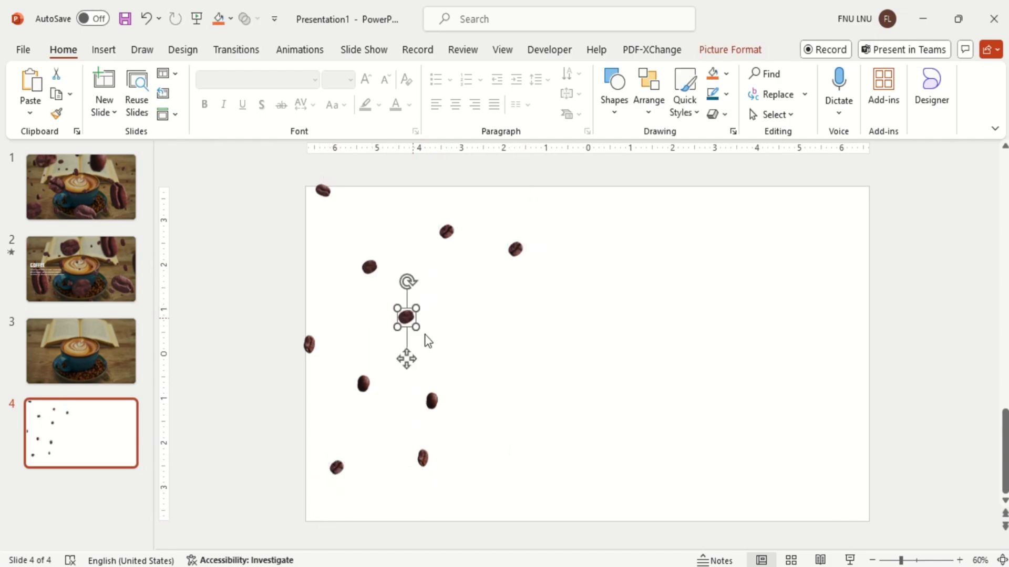
# Step: Duplicate five of the scattered beans together and place the copies around the middle of the slide
pyautogui.click(406, 313)
pyautogui.keyDown('shift'); pyautogui.click(369, 266); pyautogui.keyUp('shift')
pyautogui.keyDown('shift'); pyautogui.click(323, 189); pyautogui.keyUp('shift')
pyautogui.hotkey('ctrl', 'd')
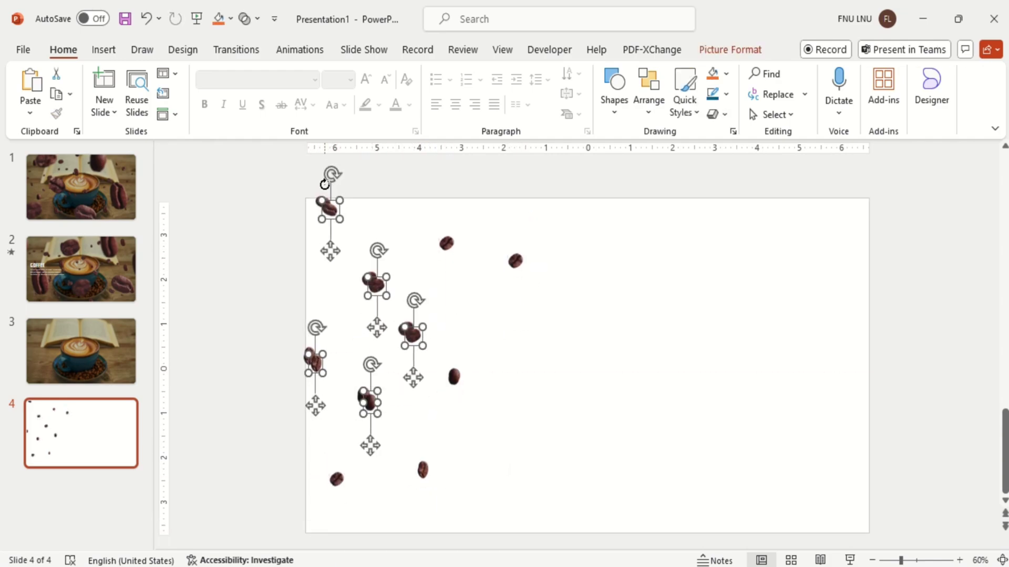
pyautogui.moveTo(371, 445); pyautogui.dragTo(553, 558)
pyautogui.moveTo(330, 251); pyautogui.dragTo(514, 314)
pyautogui.click(594, 315)
pyautogui.click(515, 299)
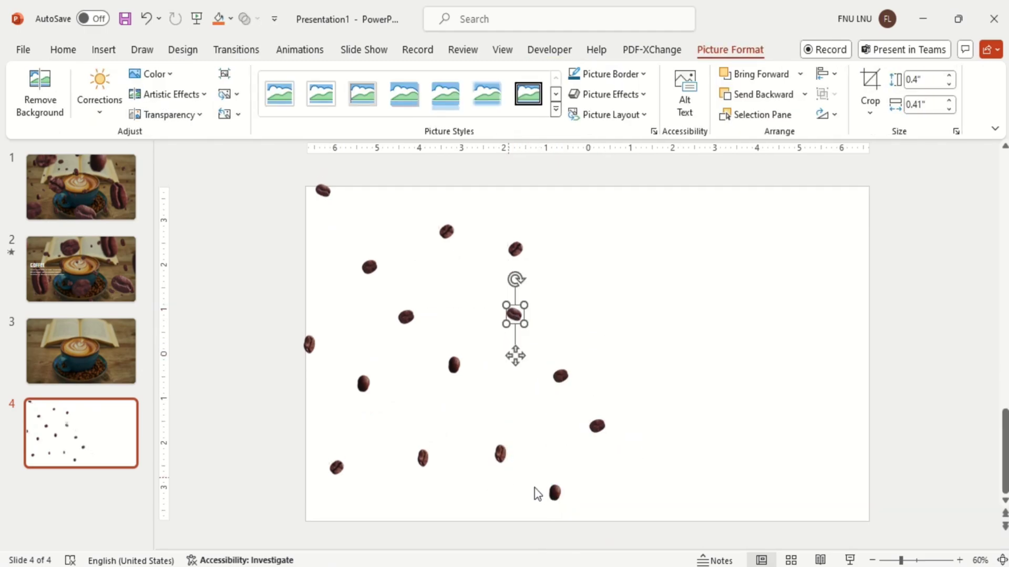
# Step: Duplicate the smooth bean near the slide's lower edge and place the copy just right of the slide's centre
pyautogui.click(554, 492)
pyautogui.hotkey('ctrl', 'd')
pyautogui.moveTo(563, 487); pyautogui.dragTo(616, 309)
# Step: Select six small beans across the slide, duplicate them together, and move the copies to the right
pyautogui.click(453, 364)
pyautogui.keyDown('shift'); pyautogui.click(409, 321); pyautogui.keyUp('shift')
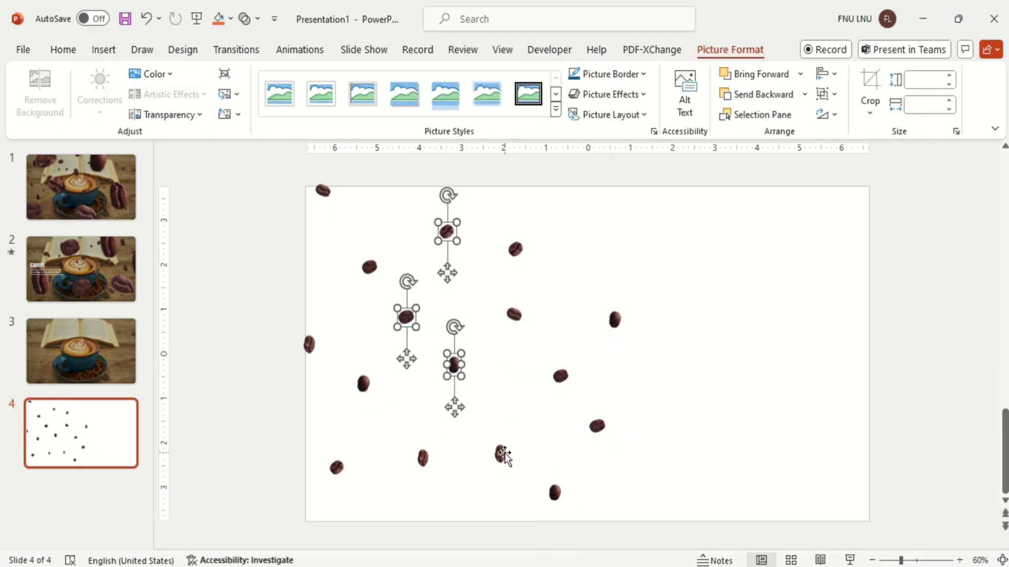
pyautogui.keyDown('shift'); pyautogui.click(504, 453); pyautogui.keyUp('shift')
pyautogui.keyDown('shift'); pyautogui.click(556, 493); pyautogui.keyUp('shift')
pyautogui.keyDown('shift'); pyautogui.click(562, 377); pyautogui.keyUp('shift')
pyautogui.hotkey('ctrl', 'd')
pyautogui.moveTo(561, 527); pyautogui.dragTo(704, 506)
pyautogui.click(815, 411)
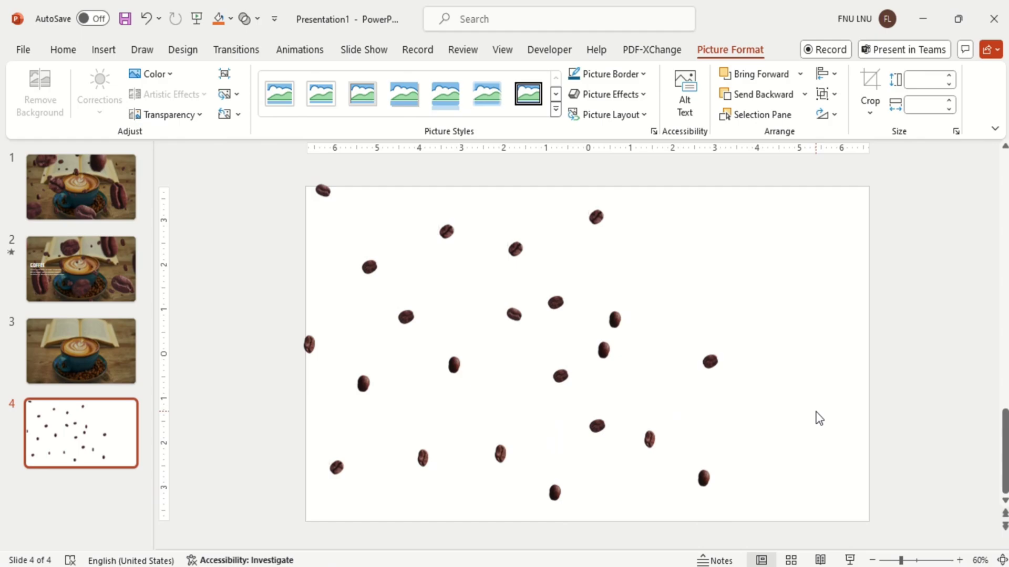
# Step: Reposition individual beans right of the slide's centre so they are spaced out more evenly
pyautogui.moveTo(603, 351); pyautogui.dragTo(649, 266)
pyautogui.moveTo(594, 429); pyautogui.dragTo(571, 442)
pyautogui.moveTo(624, 402); pyautogui.dragTo(617, 403)
pyautogui.moveTo(704, 478); pyautogui.dragTo(634, 488)
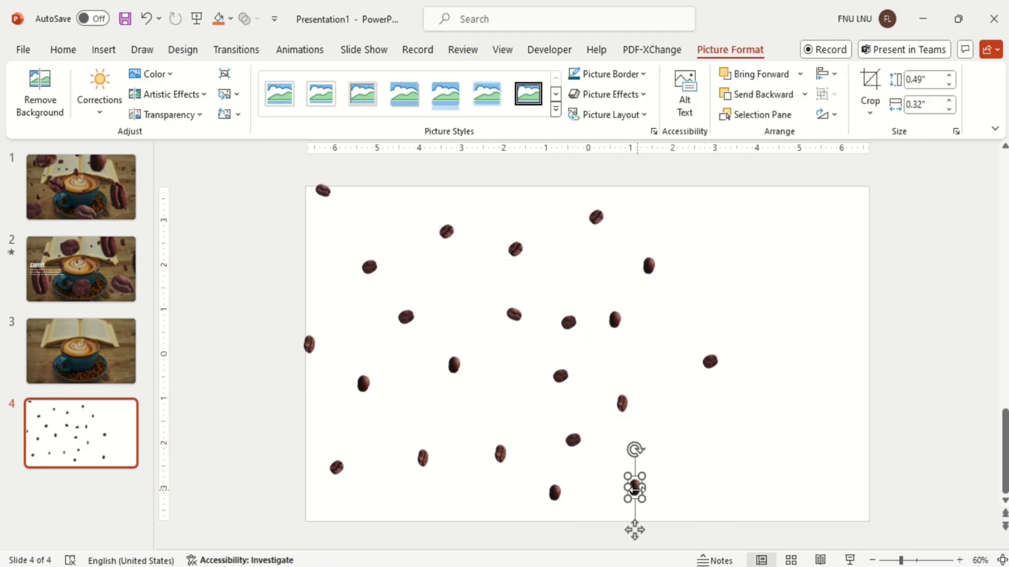
# Step: Duplicate another six small beans and spread the copies individually over the right half of the slide
pyautogui.keyDown('shift'); pyautogui.click(501, 454); pyautogui.keyUp('shift')
pyautogui.keyDown('shift'); pyautogui.click(423, 459); pyautogui.keyUp('shift')
pyautogui.hotkey('ctrl', 'd')
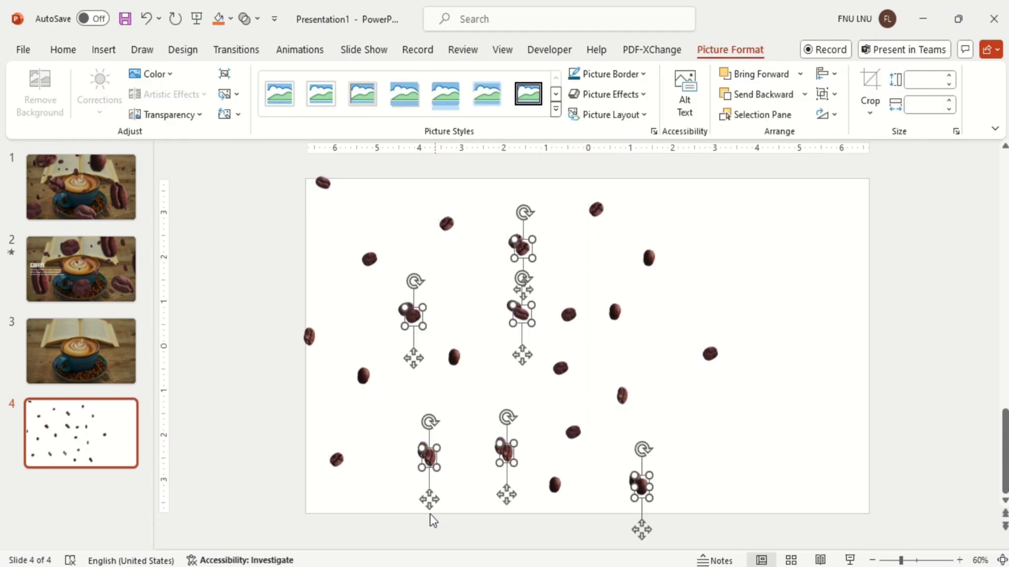
pyautogui.moveTo(428, 500); pyautogui.dragTo(712, 477)
pyautogui.click(888, 433)
pyautogui.moveTo(924, 469); pyautogui.dragTo(740, 489)
pyautogui.moveTo(808, 295); pyautogui.dragTo(717, 216)
pyautogui.moveTo(806, 230); pyautogui.dragTo(770, 295)
pyautogui.moveTo(791, 434); pyautogui.dragTo(781, 379)
# Step: Duplicate four beans in the right half and distribute the copies toward the slide's right edge
pyautogui.keyDown('shift'); pyautogui.click(621, 405); pyautogui.keyUp('shift')
pyautogui.keyDown('shift'); pyautogui.click(649, 268); pyautogui.keyUp('shift')
pyautogui.hotkey('ctrl', 'd')
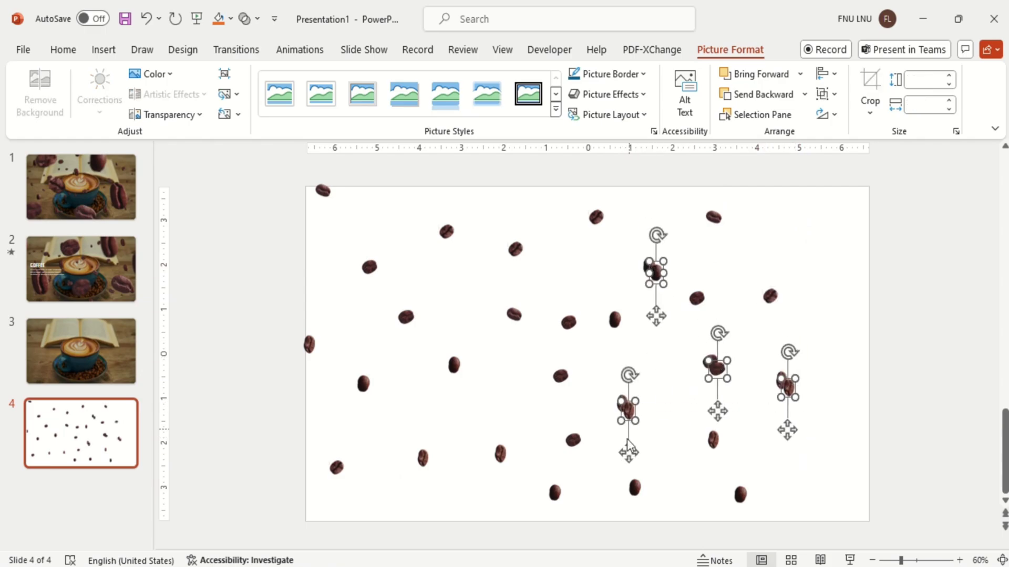
pyautogui.moveTo(627, 450); pyautogui.dragTo(788, 518)
pyautogui.click(840, 467)
pyautogui.moveTo(872, 442); pyautogui.dragTo(812, 428)
pyautogui.moveTo(948, 453); pyautogui.dragTo(815, 260)
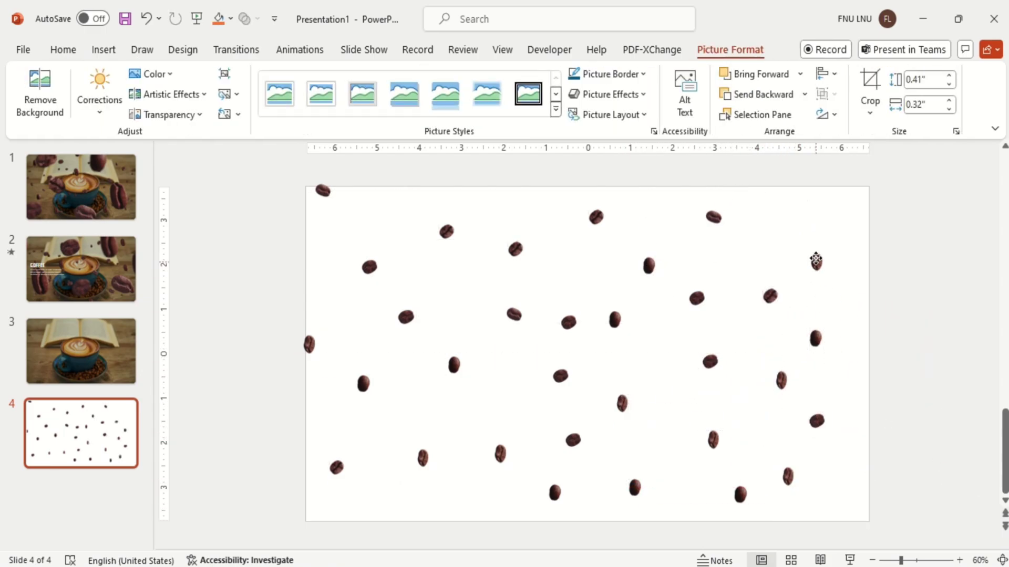
# Step: Duplicate the beans on the slide's left and middle portions and move the copies beyond the right slide edge
pyautogui.click(872, 560)
pyautogui.click(872, 560)
pyautogui.click(872, 560)
pyautogui.moveTo(400, 232); pyautogui.dragTo(619, 518)
pyautogui.hotkey('ctrl', 'd')
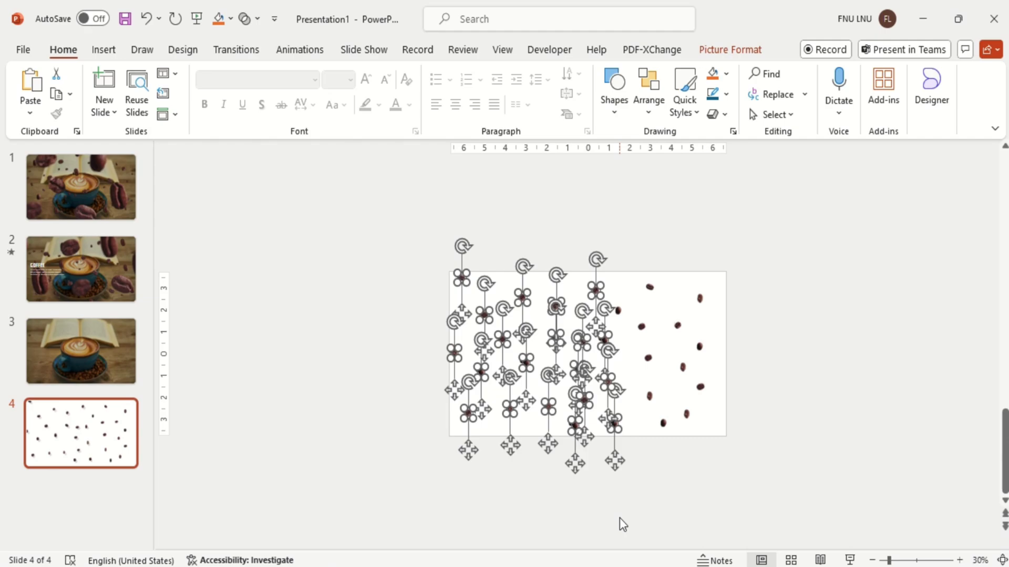
pyautogui.moveTo(577, 463); pyautogui.dragTo(848, 470)
pyautogui.click(783, 463)
pyautogui.moveTo(738, 418); pyautogui.dragTo(720, 418)
# Step: Set up five larger beans in the empty area off the slide's left side
pyautogui.moveTo(327, 183); pyautogui.dragTo(392, 416)
pyautogui.hotkey('ctrl', 'd')
pyautogui.click(465, 478)
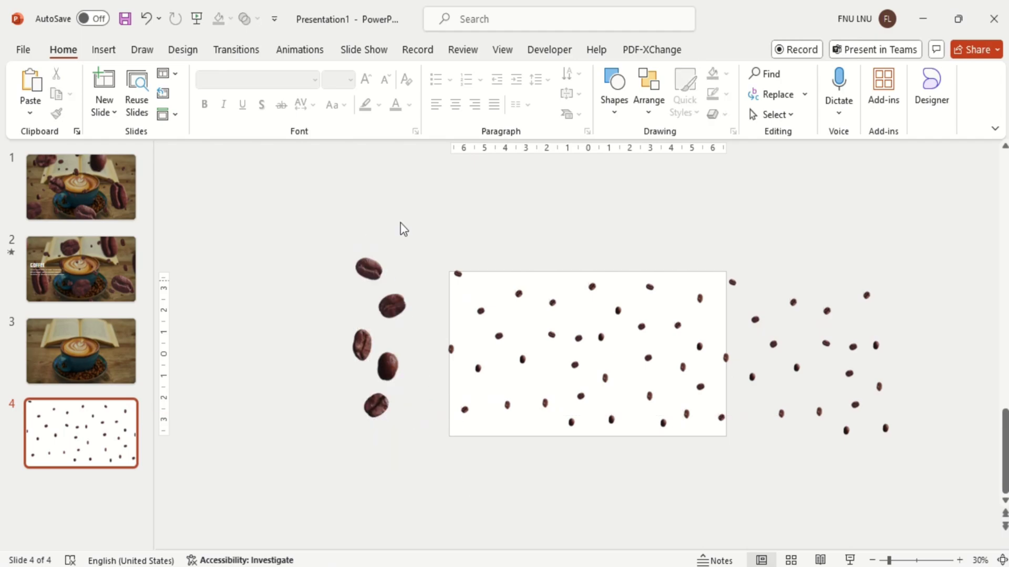
# Step: Group all the small scattered beans and move the group off the slide to the right
pyautogui.moveTo(399, 211); pyautogui.dragTo(979, 495)
pyautogui.hotkey('ctrl', 'g')
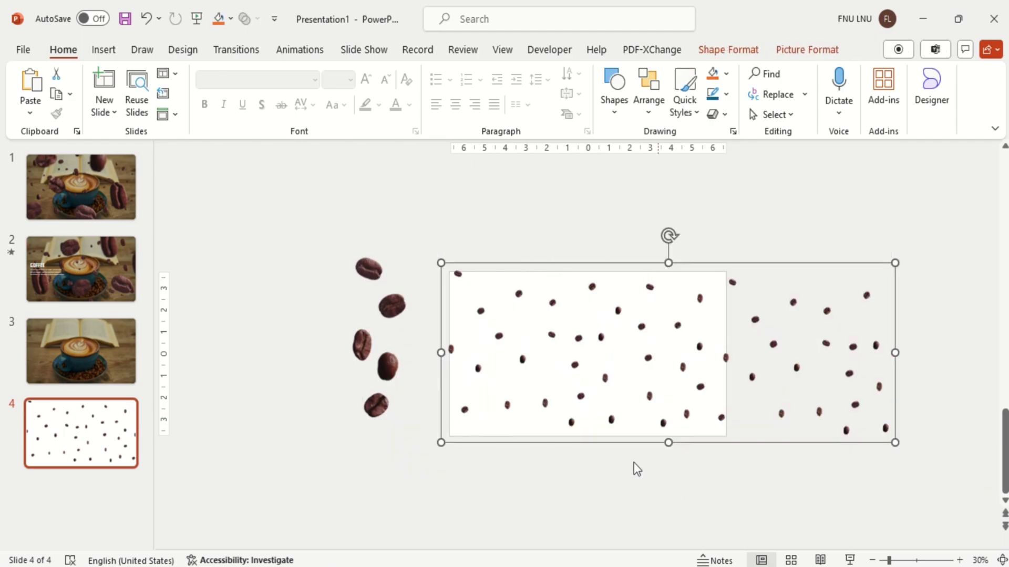
pyautogui.moveTo(596, 443)
pyautogui.mouseDown()
pyautogui.moveTo(790, 340)
pyautogui.moveTo(883, 341)
pyautogui.mouseUp()
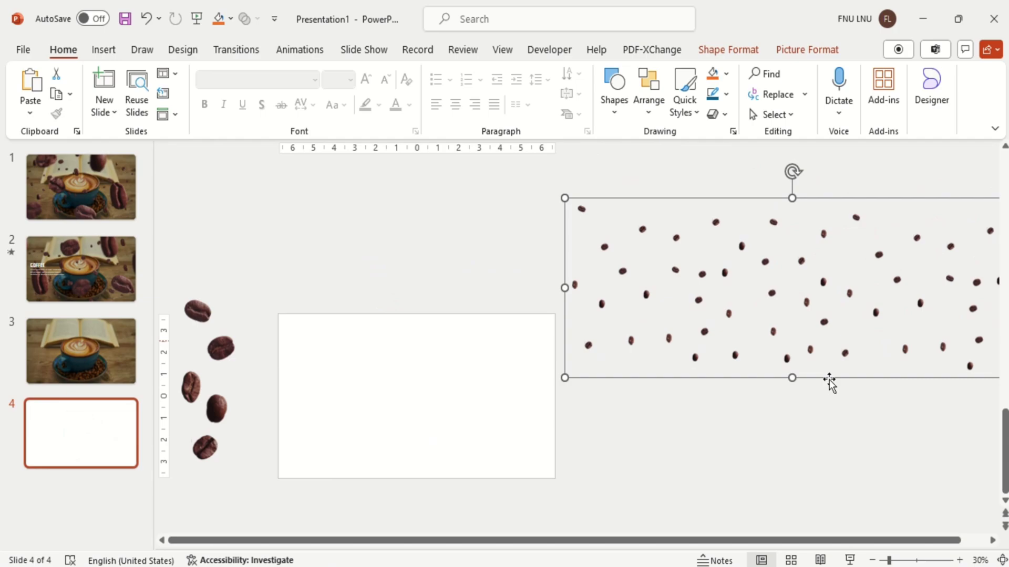
# Step: Move the five larger beans onto the slide and scatter them over its upper-left area
pyautogui.moveTo(308, 458)
pyautogui.mouseDown()
pyautogui.moveTo(194, 225)
pyautogui.moveTo(160, 219)
pyautogui.mouseUp()
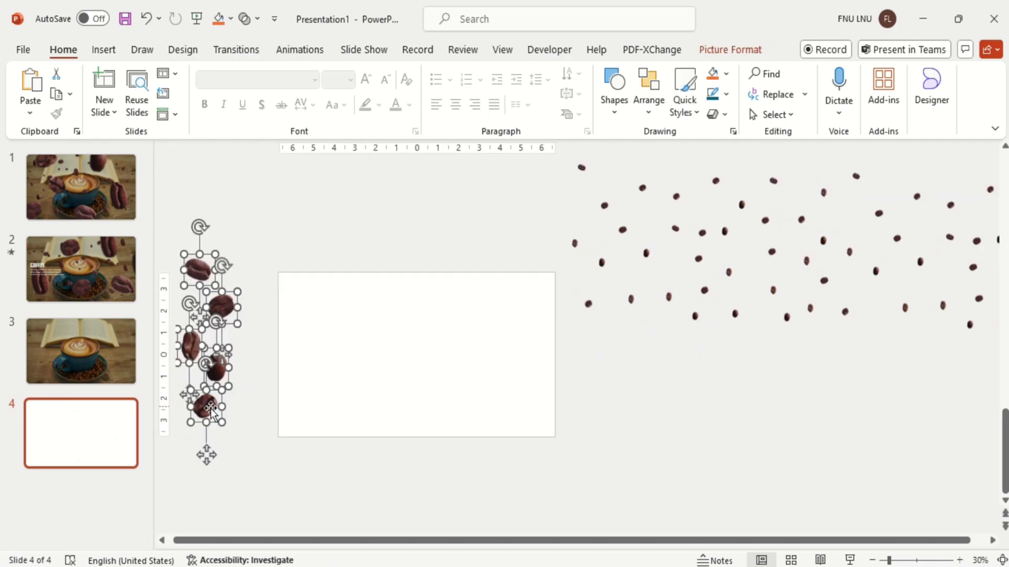
pyautogui.moveTo(210, 411); pyautogui.dragTo(395, 424)
pyautogui.keyDown('ctrl'); pyautogui.scroll(3, 361, 421); pyautogui.keyUp('ctrl')
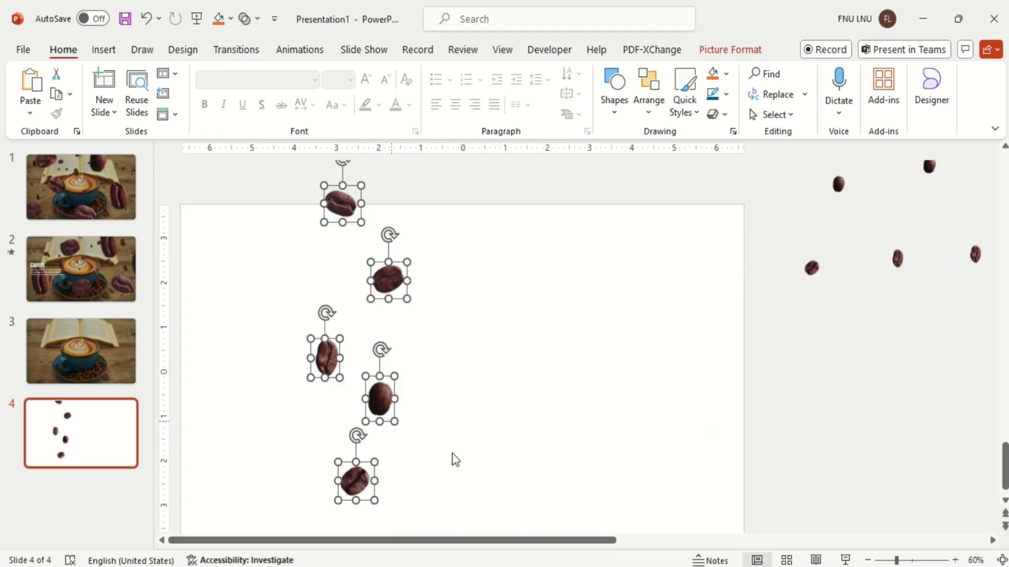
pyautogui.click(455, 455)
pyautogui.moveTo(348, 212); pyautogui.dragTo(216, 240)
pyautogui.moveTo(328, 362); pyautogui.dragTo(273, 304)
pyautogui.moveTo(390, 283); pyautogui.dragTo(213, 356)
pyautogui.moveTo(382, 403); pyautogui.dragTo(376, 247)
pyautogui.moveTo(358, 485); pyautogui.dragTo(358, 338)
# Step: Duplicate the five-bean set twice, placing one copy in the slide's lower-left area and one in its upper-right area
pyautogui.moveTo(527, 433); pyautogui.dragTo(177, 191)
pyautogui.moveTo(372, 351); pyautogui.dragTo(367, 345)
pyautogui.hotkey('ctrl', 'd')
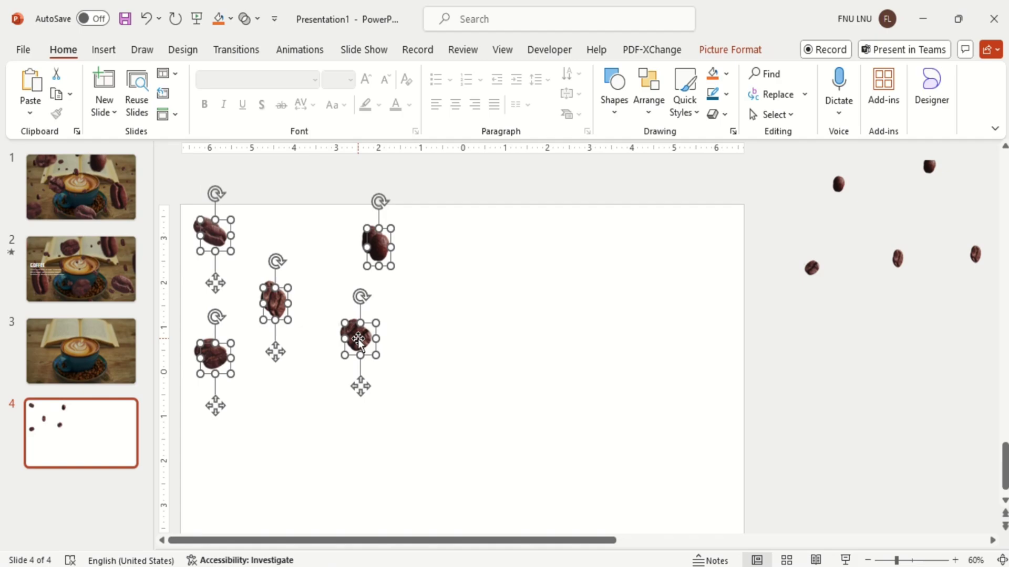
pyautogui.moveTo(362, 390); pyautogui.dragTo(425, 534)
pyautogui.hotkey('ctrl', 'd')
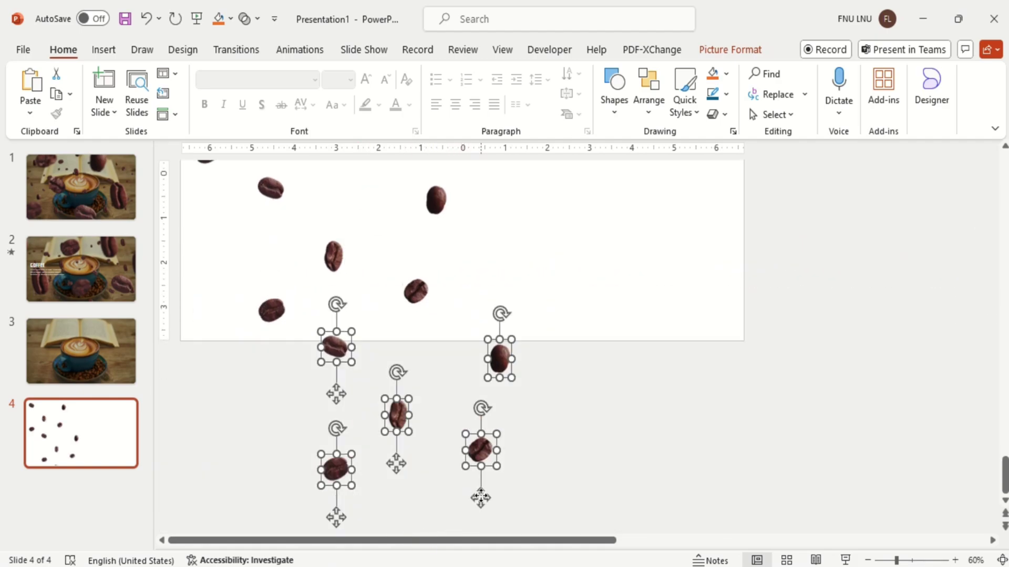
pyautogui.moveTo(475, 495); pyautogui.dragTo(557, 493)
# Step: Duplicate the five-bean set once more and place the copy in the slide's lower-right area
pyautogui.hotkey('ctrl', 'd')
pyautogui.click(868, 561)
pyautogui.click(868, 562)
pyautogui.moveTo(597, 376); pyautogui.dragTo(563, 536)
pyautogui.hotkey('ctrl', 'z')
pyautogui.moveTo(547, 385); pyautogui.dragTo(528, 464)
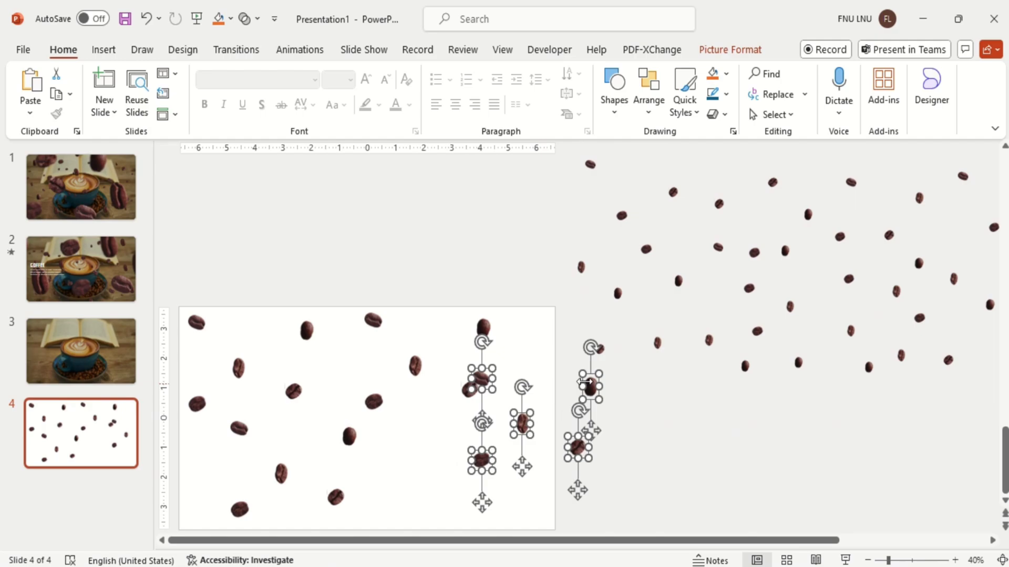
pyautogui.moveTo(584, 374); pyautogui.dragTo(534, 434)
# Step: Place three more copies of the five-bean set beyond the slide's right edge and move the small-bean group up clear of them
pyautogui.click(868, 561)
pyautogui.hotkey('ctrl', 'd')
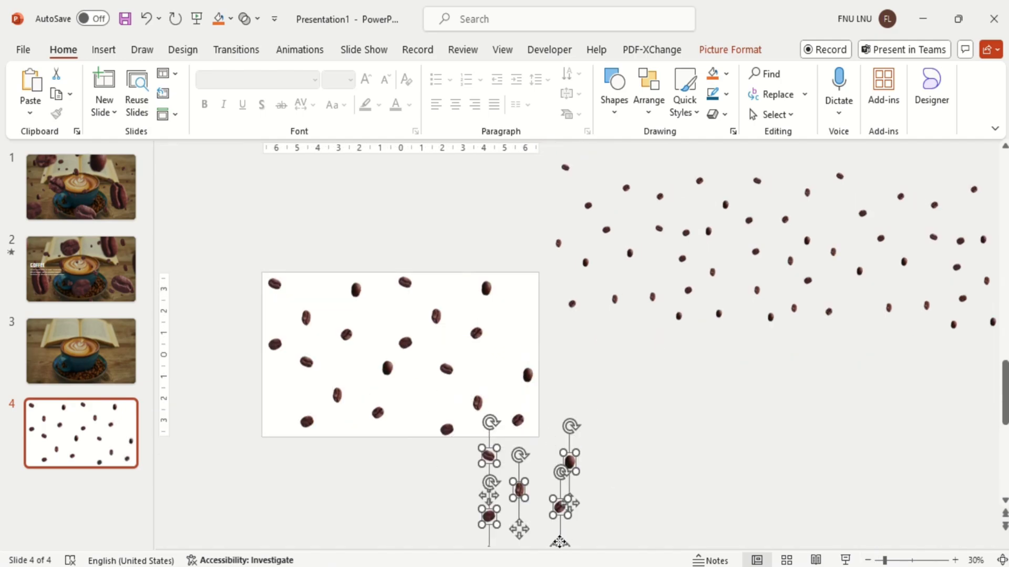
pyautogui.moveTo(560, 541); pyautogui.dragTo(604, 367)
pyautogui.hotkey('ctrl', 'd')
pyautogui.moveTo(684, 295); pyautogui.dragTo(636, 462)
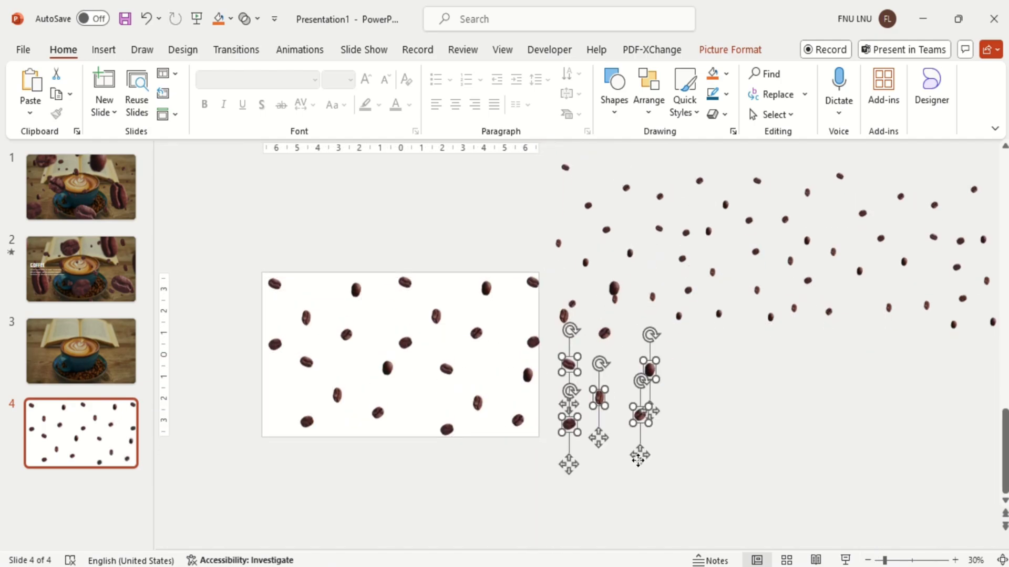
pyautogui.hotkey('ctrl', 'd')
pyautogui.moveTo(677, 536); pyautogui.dragTo(697, 404)
pyautogui.click(798, 417)
pyautogui.click(792, 306)
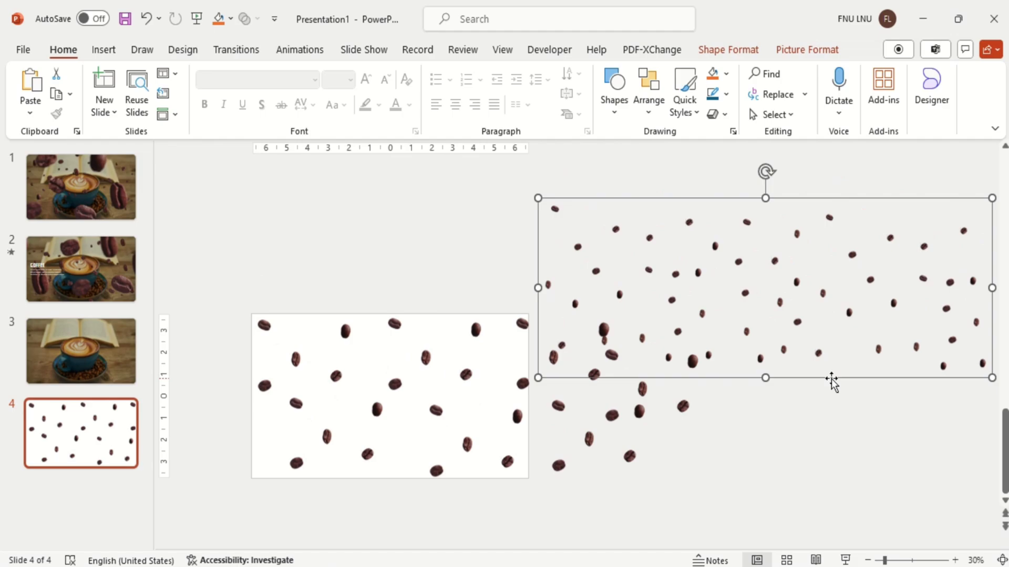
pyautogui.moveTo(831, 377); pyautogui.dragTo(809, 287)
# Step: Apply the Blur artistic effect to the bean in the slide's upper-left corner
pyautogui.moveTo(251, 327); pyautogui.dragTo(762, 542)
pyautogui.click(733, 52)
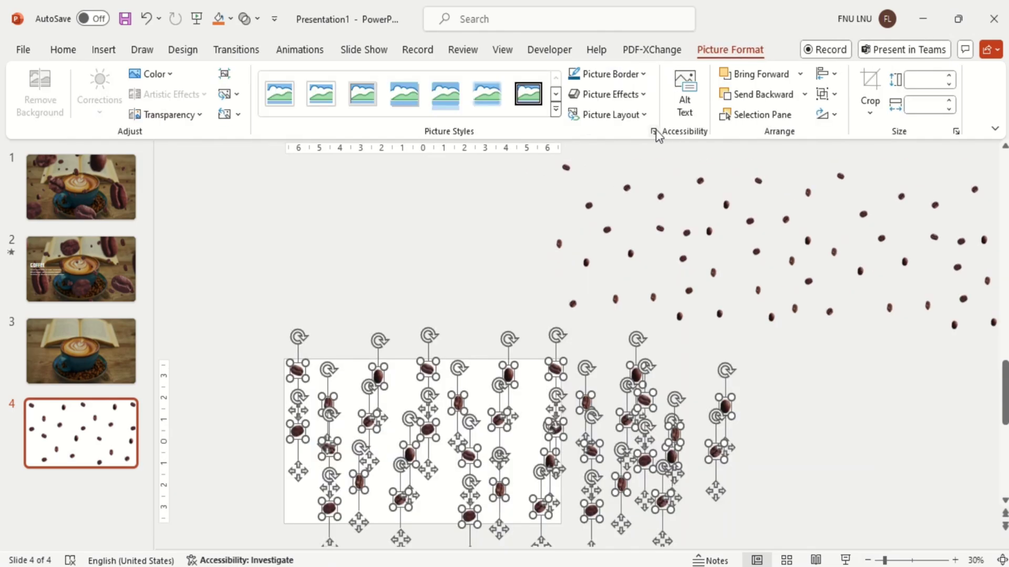
pyautogui.click(654, 132)
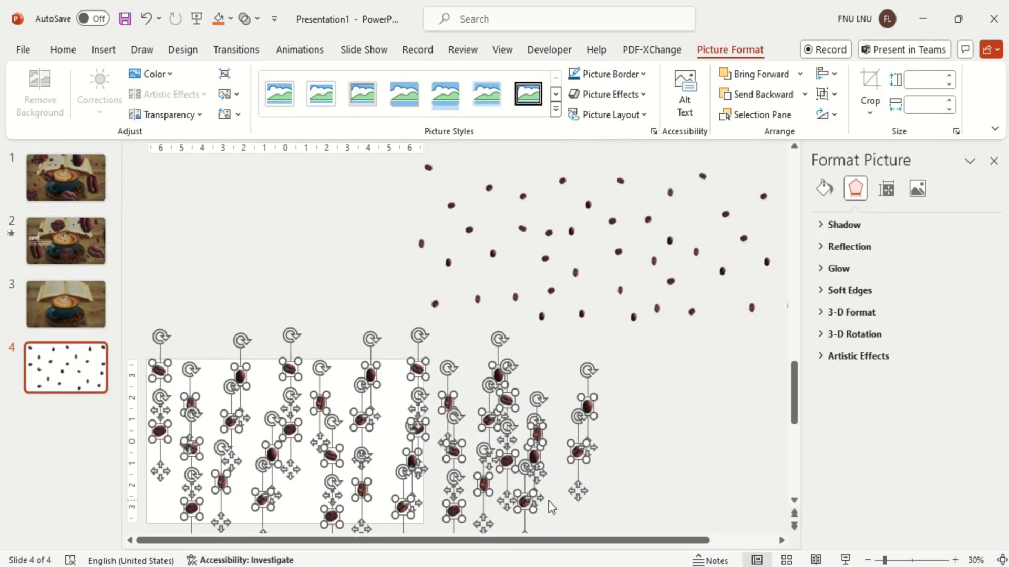
pyautogui.click(617, 505)
pyautogui.click(159, 371)
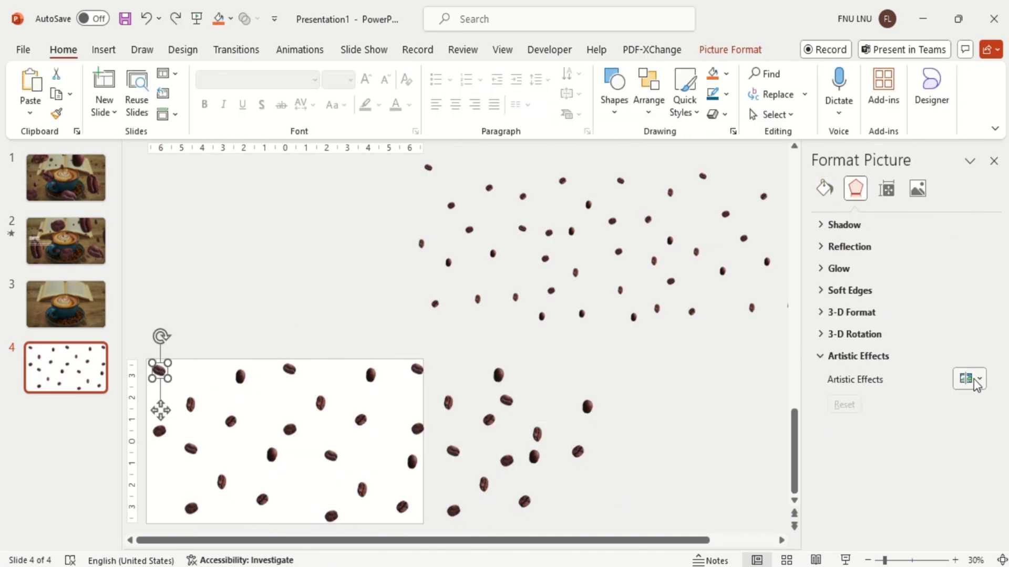
pyautogui.click(976, 381)
pyautogui.click(980, 209)
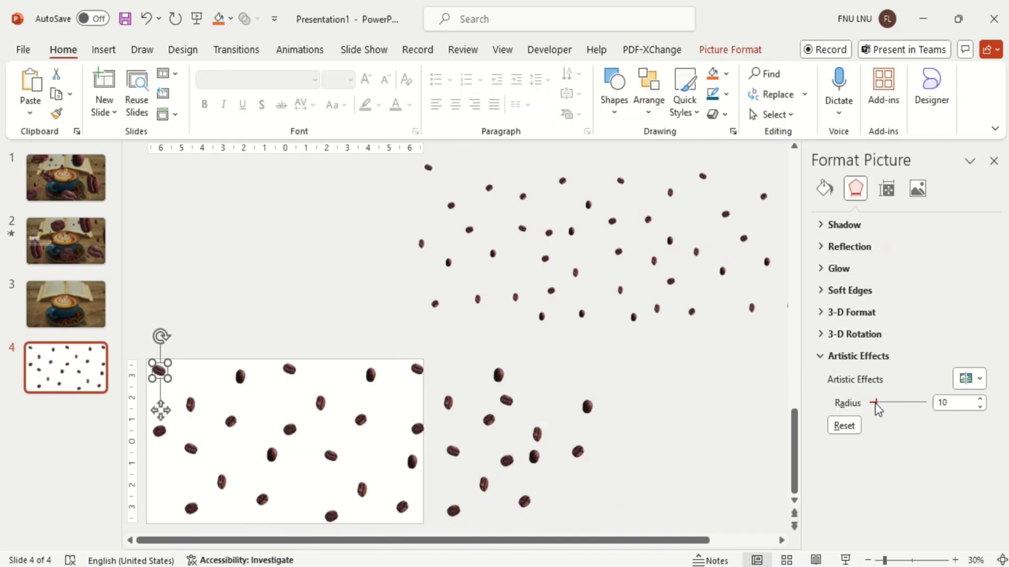
# Step: Blur the bean left of the slide's center with radius 23, and apply Blur to the bean just right of the lower center
pyautogui.click(231, 426)
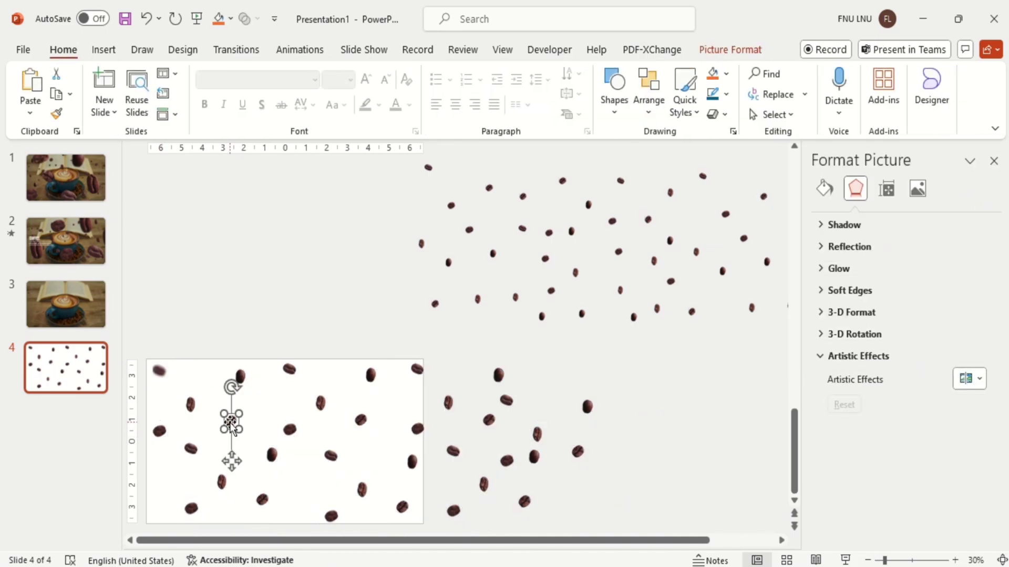
pyautogui.click(965, 380)
pyautogui.click(980, 205)
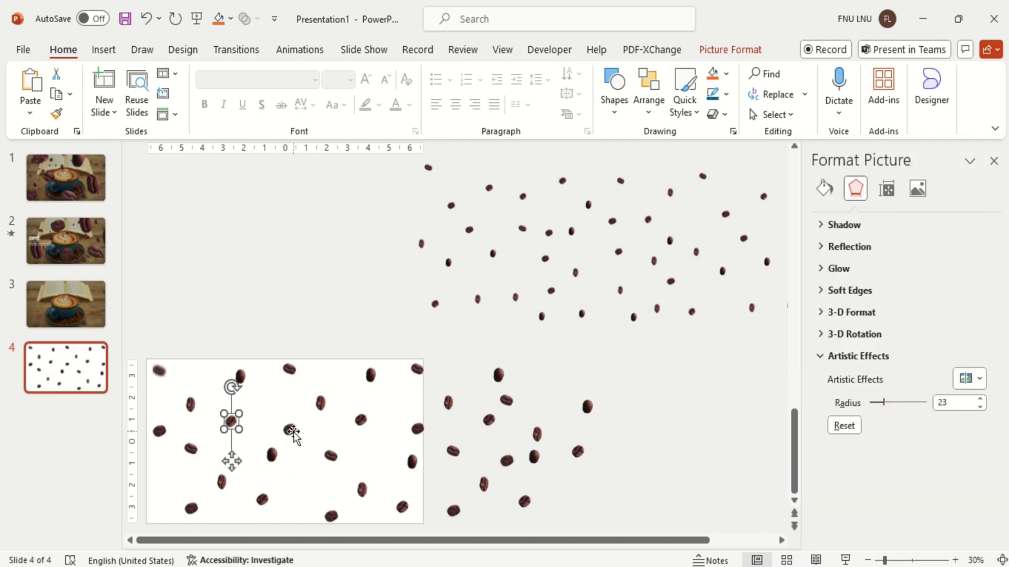
pyautogui.click(330, 456)
pyautogui.click(967, 379)
pyautogui.click(980, 207)
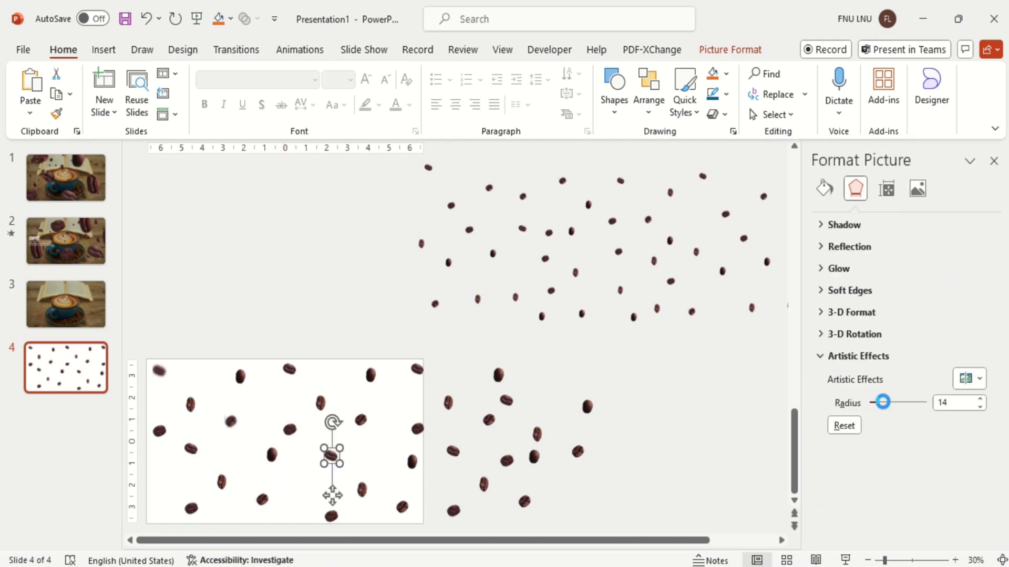
# Step: Blur two beans along the slide's lower-left area, with radius 11 for the leftmost, and blur the dark bean at the right edge
pyautogui.click(263, 504)
pyautogui.click(967, 378)
pyautogui.click(980, 206)
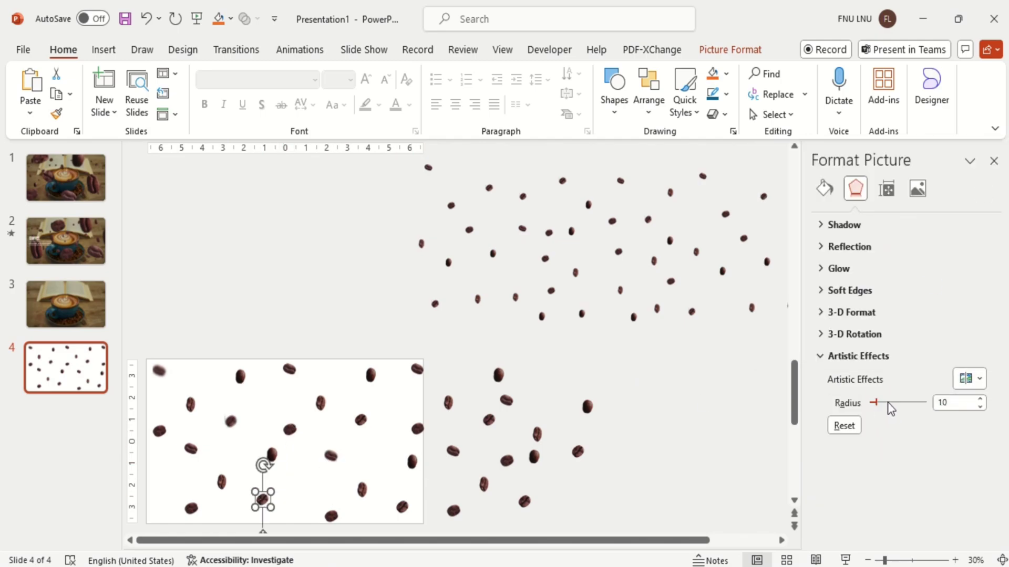
pyautogui.click(191, 513)
pyautogui.click(966, 379)
pyautogui.click(980, 206)
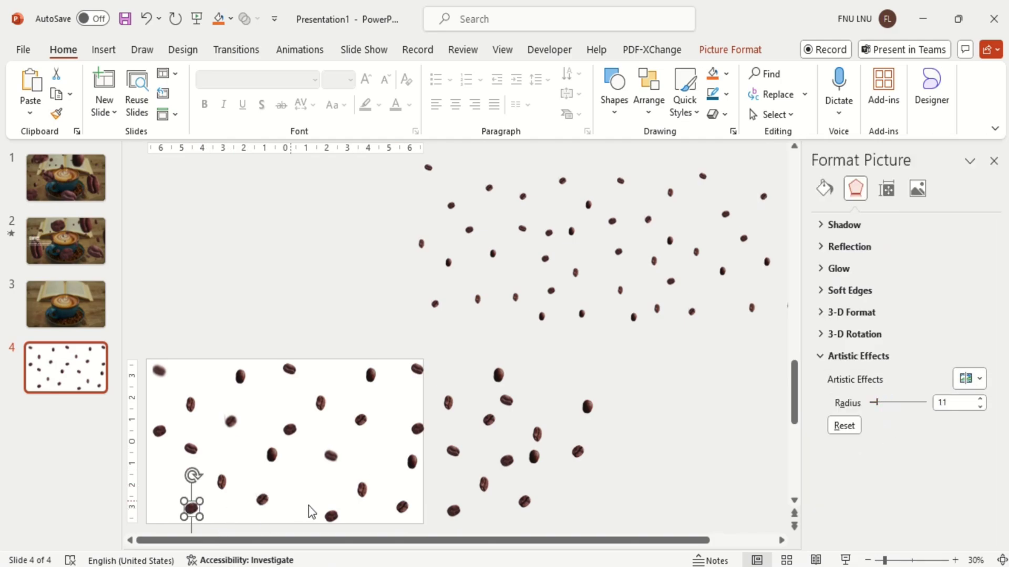
pyautogui.click(413, 462)
pyautogui.click(967, 378)
pyautogui.click(980, 206)
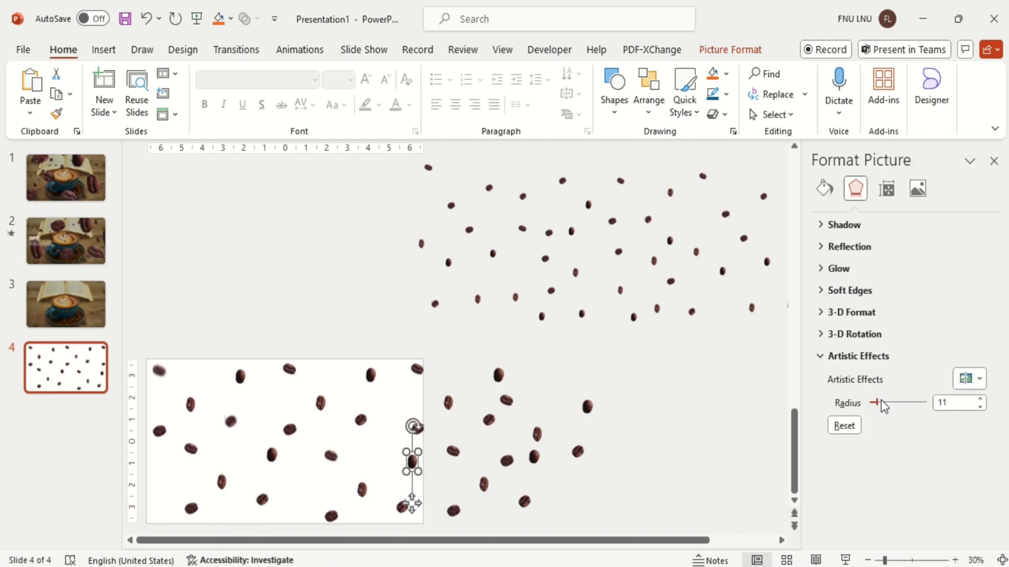
# Step: Blur two beans beyond the slide's right edge, one upper and one lower, using radius 28 for the lower one
pyautogui.click(490, 420)
pyautogui.click(966, 379)
pyautogui.click(989, 203)
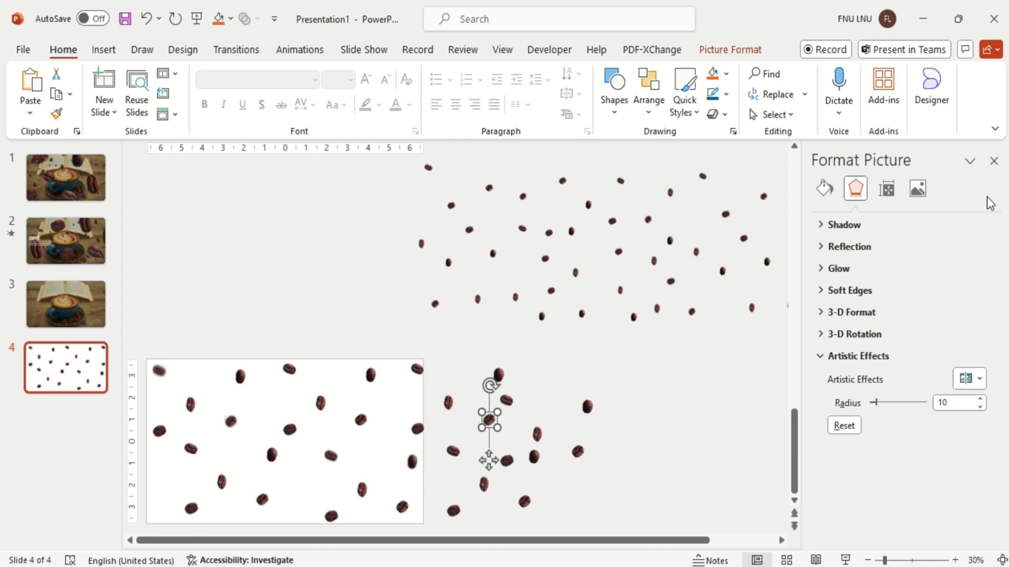
pyautogui.click(528, 502)
pyautogui.click(967, 379)
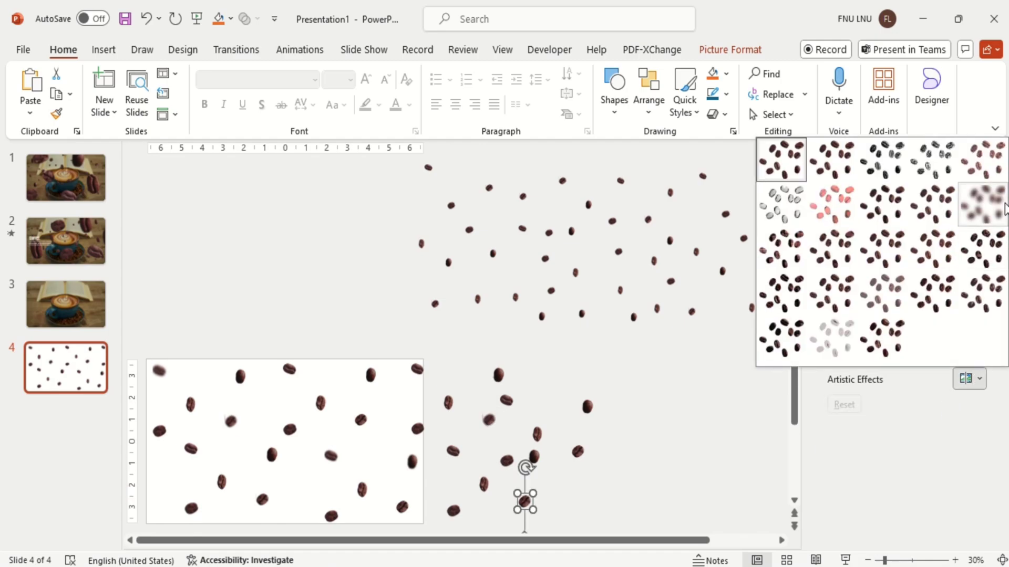
pyautogui.click(980, 206)
pyautogui.click(620, 525)
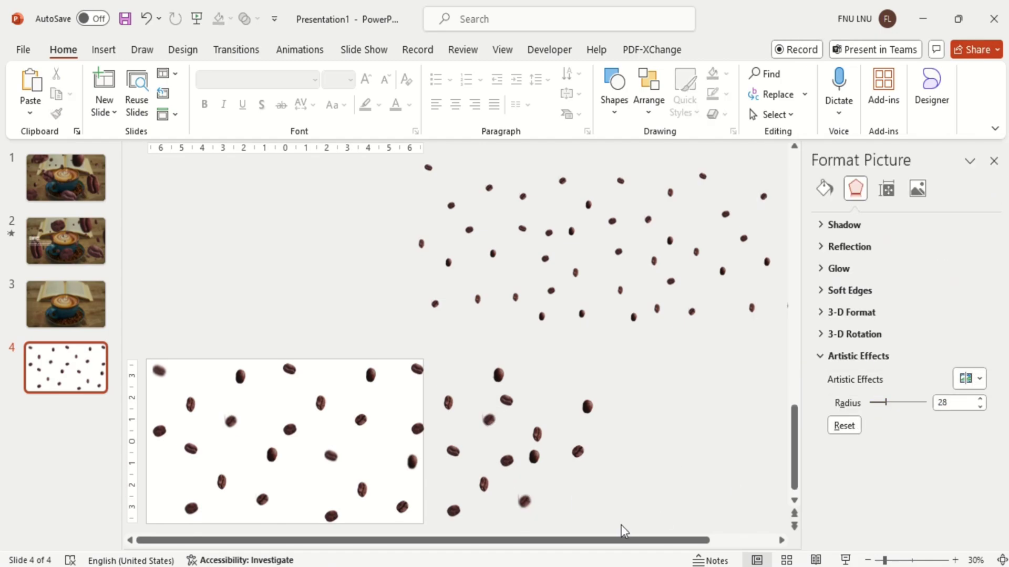
# Step: Group all the medium-sized beans on and beside the slide
pyautogui.click(868, 560)
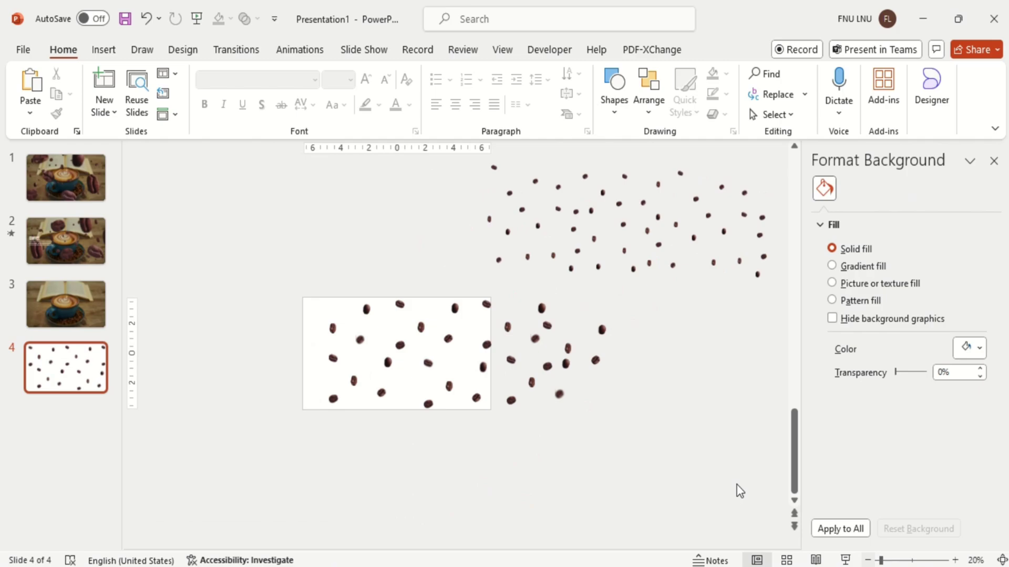
pyautogui.moveTo(259, 256); pyautogui.dragTo(651, 461)
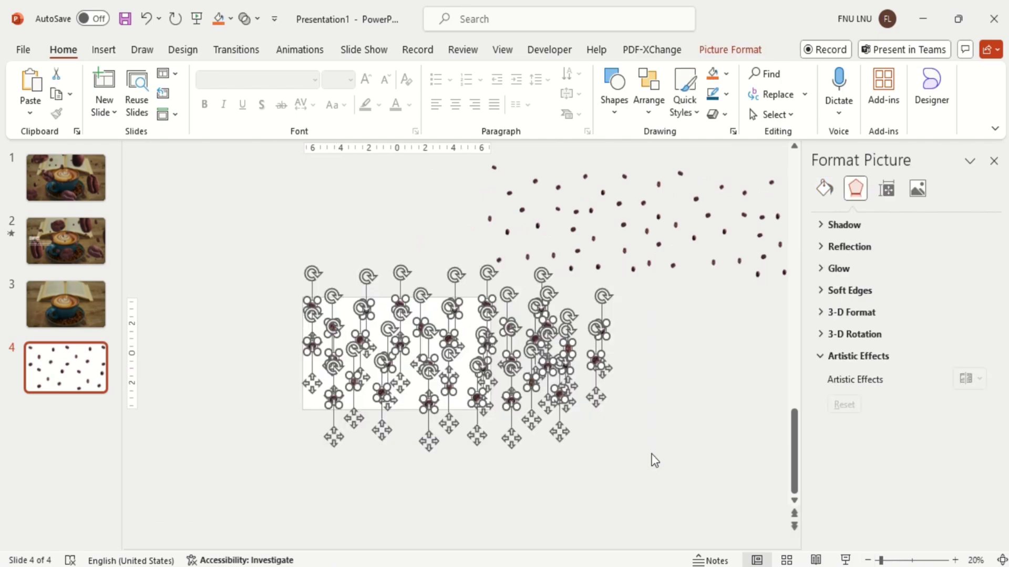
pyautogui.hotkey('ctrl', 'g')
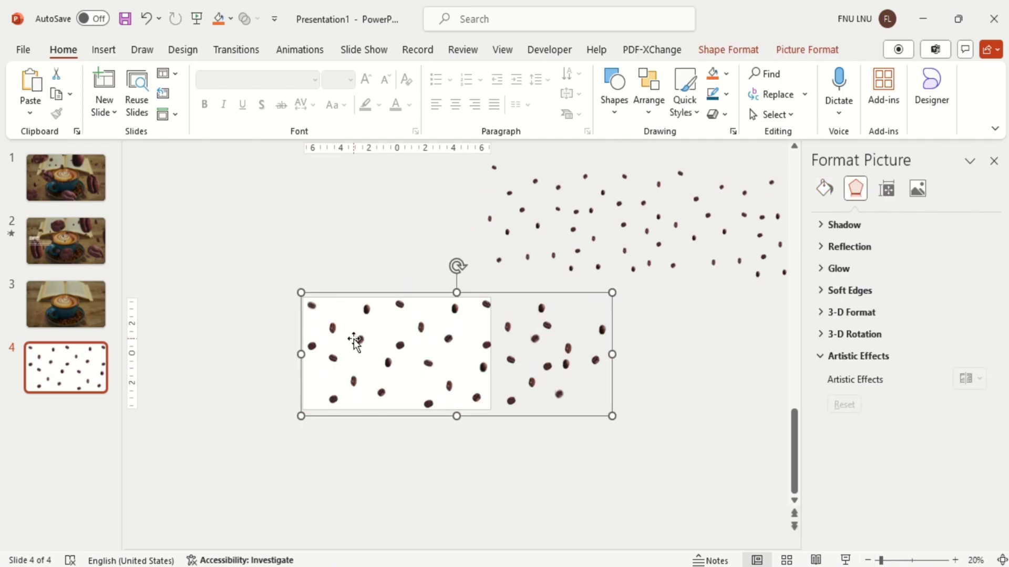
# Step: Copy the large-bean group from slide 1 onto slide 4 and move the small-bean group back over the slide
pyautogui.click(85, 185)
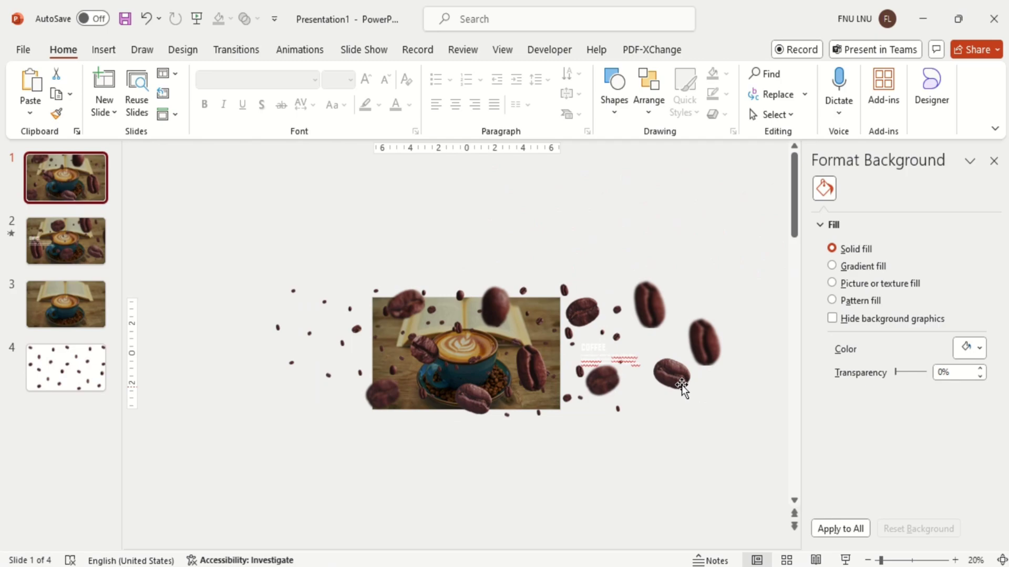
pyautogui.click(673, 372)
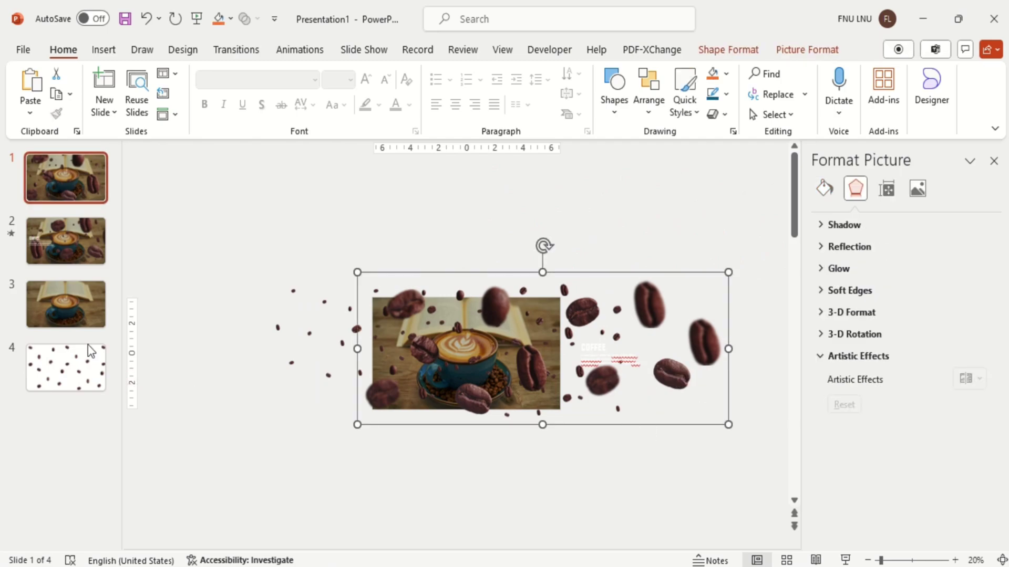
pyautogui.click(79, 374)
pyautogui.hotkey('ctrl', 'v')
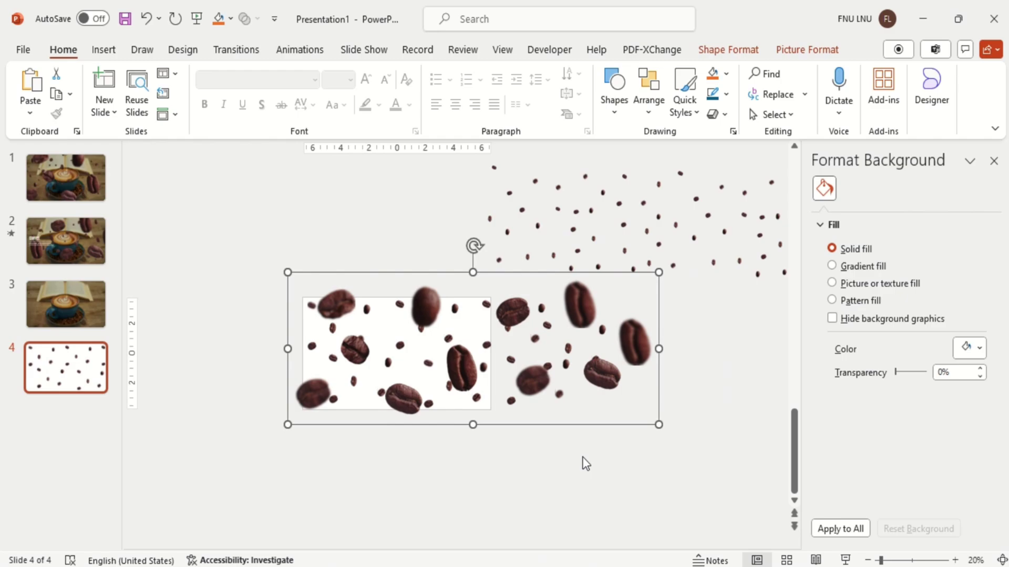
pyautogui.click(708, 242)
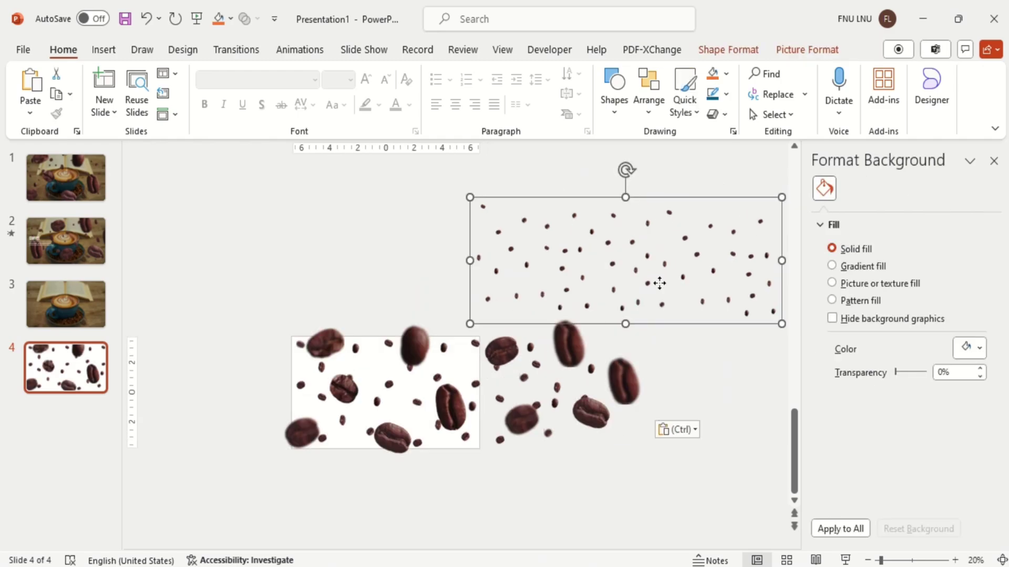
pyautogui.moveTo(737, 326); pyautogui.dragTo(547, 464)
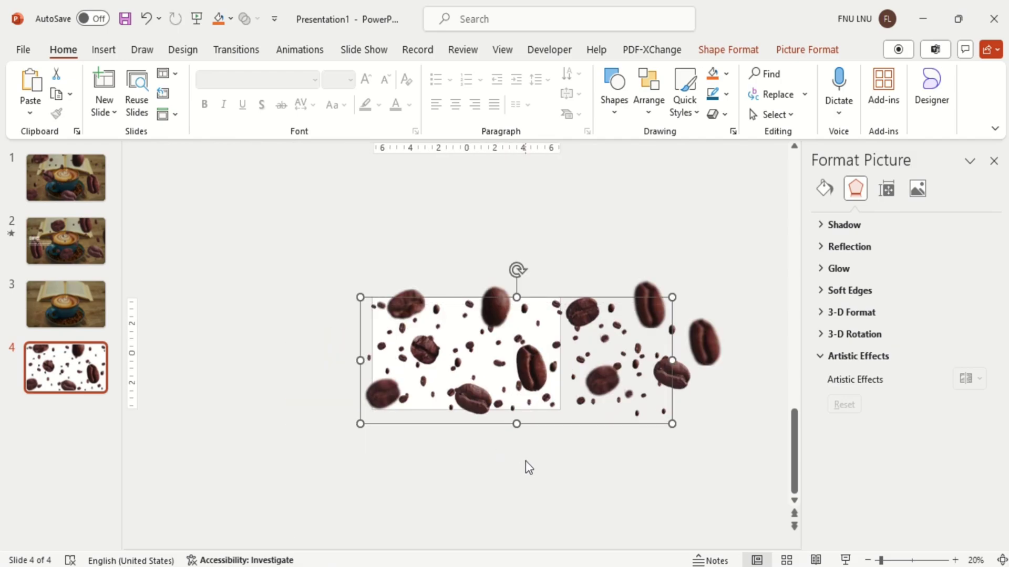
# Step: Copy the coffee cup photo from slide 3 and place it on slide 4 behind the beans
pyautogui.click(81, 308)
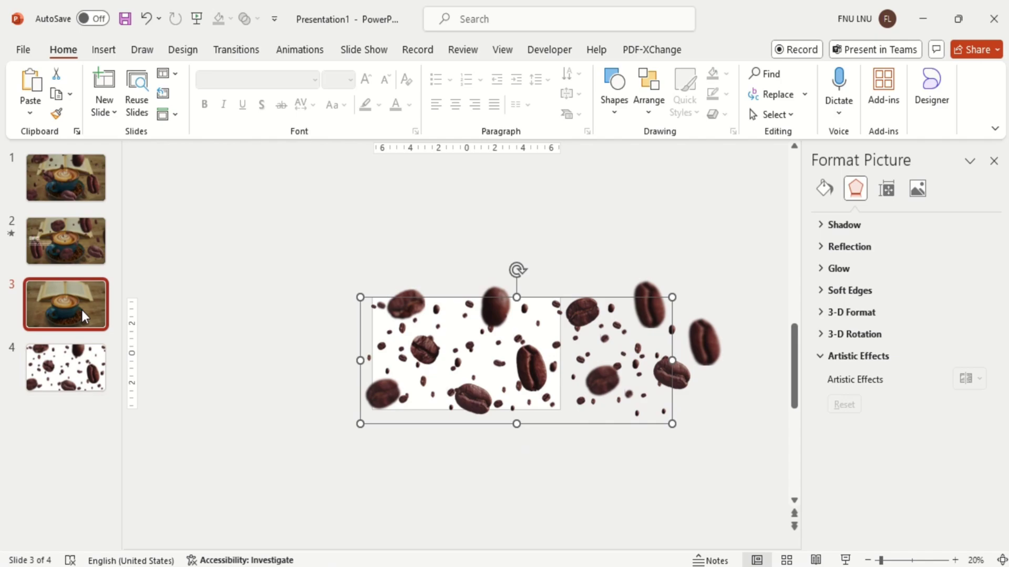
pyautogui.click(481, 372)
pyautogui.rightClick(487, 360)
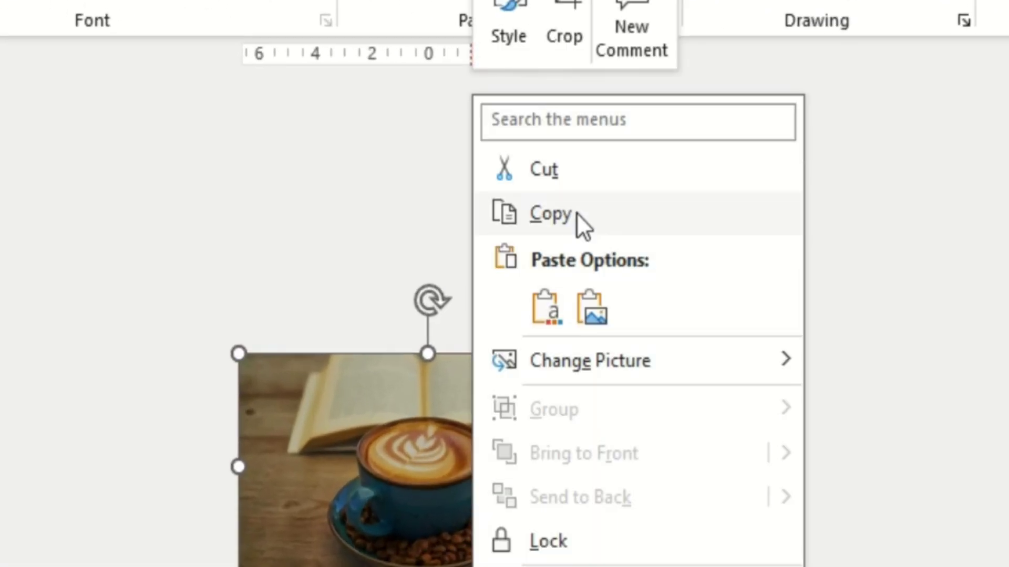
pyautogui.click(579, 201)
pyautogui.click(65, 292)
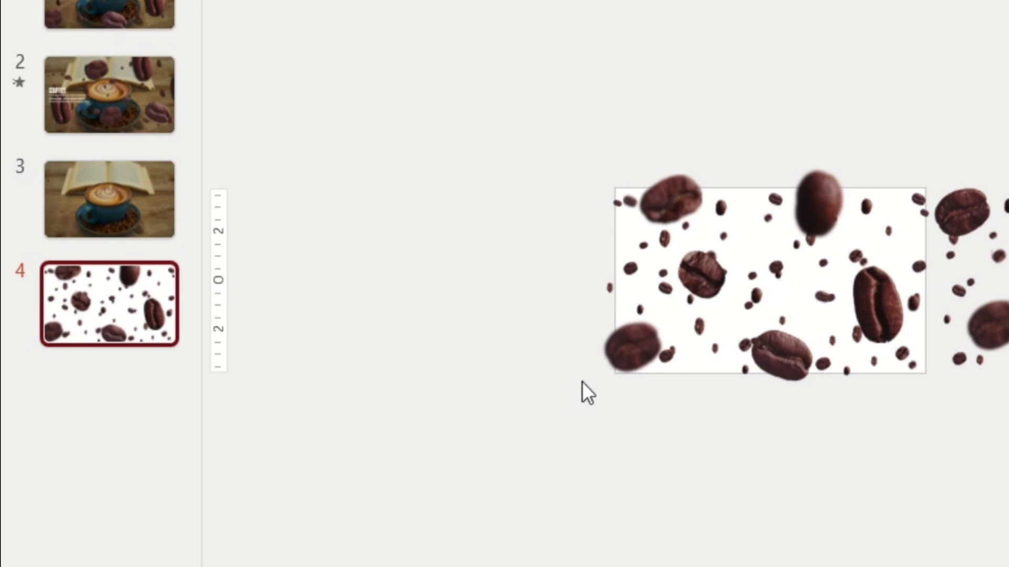
pyautogui.hotkey('ctrl', 'v')
pyautogui.click(610, 48)
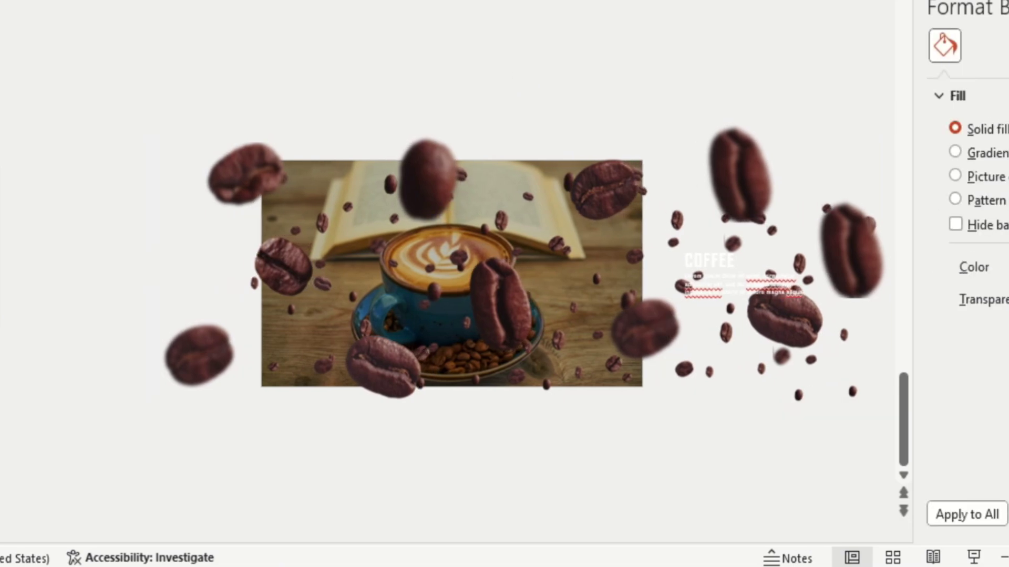
# Step: Show the slide's object list and move Group 93, the medium-sized beans, to the left across the slide
pyautogui.click(616, 177)
pyautogui.click(720, 68)
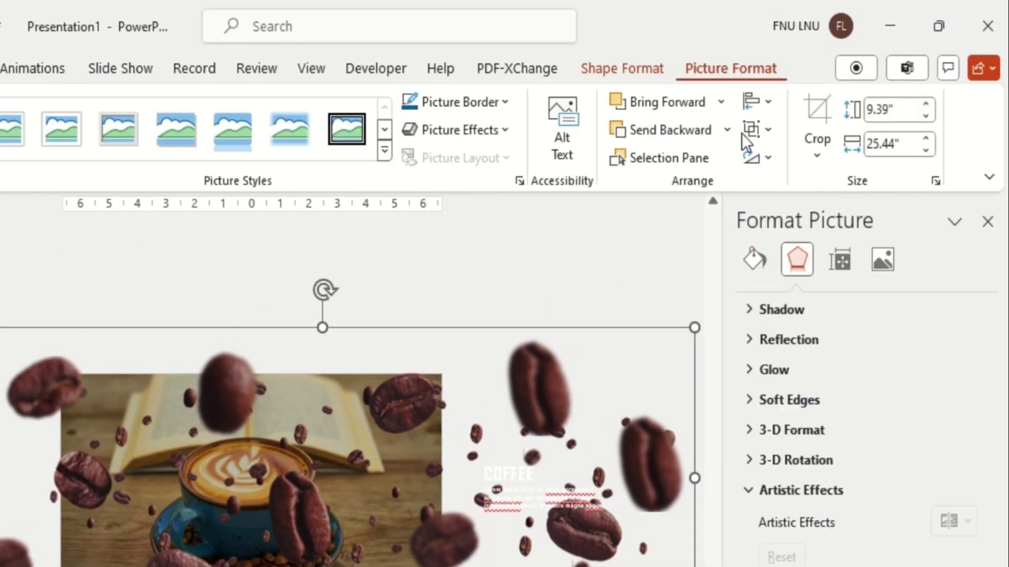
pyautogui.click(690, 155)
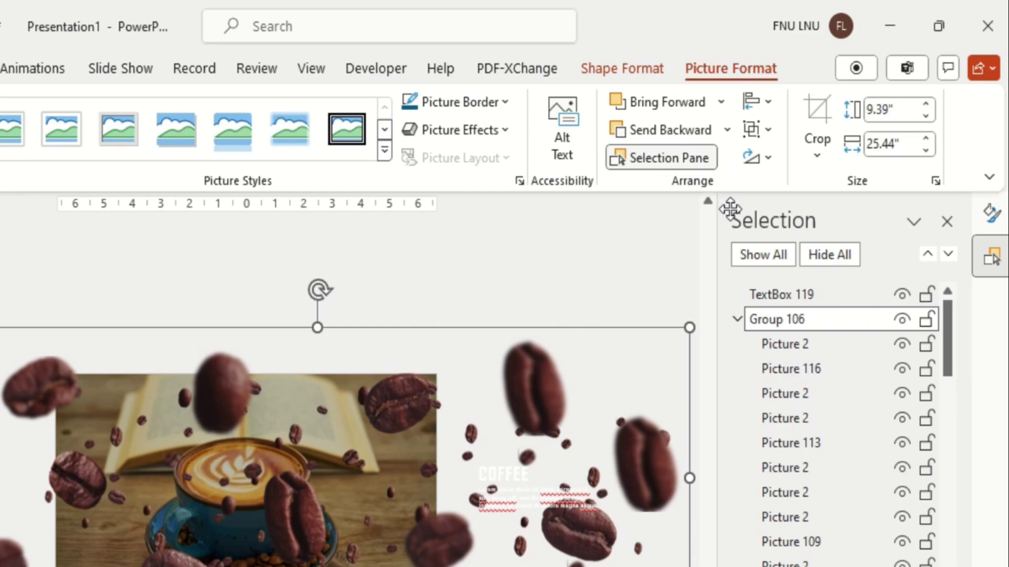
pyautogui.press('Left')
pyautogui.press('Left')
pyautogui.press('Left')
pyautogui.press('Left')
pyautogui.press('Left')
pyautogui.press('Left')
pyautogui.press('Left')
pyautogui.press('Left')
pyautogui.press('Left')
pyautogui.press('Left')
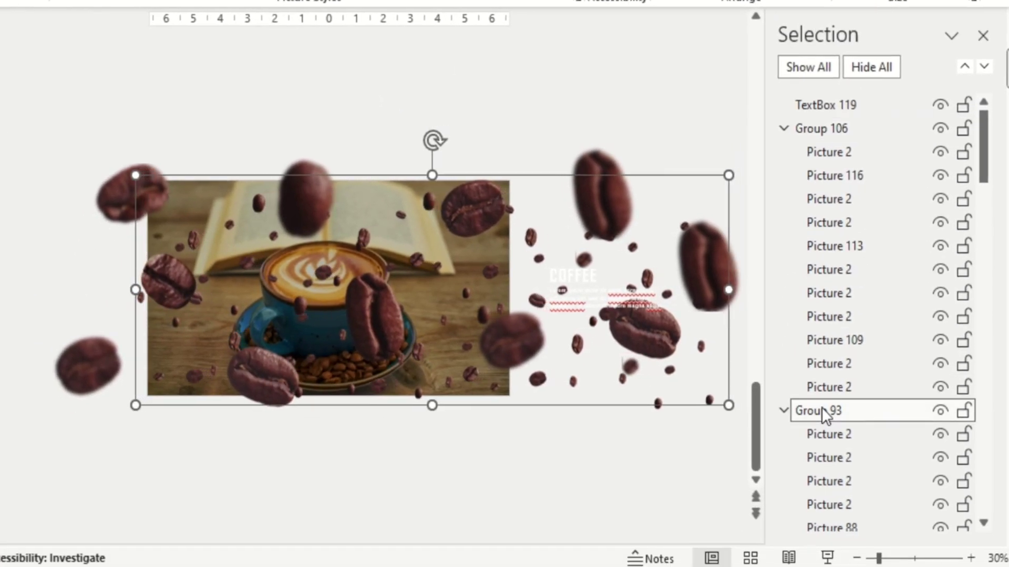
pyautogui.moveTo(622, 405); pyautogui.dragTo(410, 410)
# Step: Collapse Groups 106 and 93 in the object list and shift Group 62, the small beans, to the left
pyautogui.click(784, 129)
pyautogui.click(784, 151)
pyautogui.click(830, 175)
pyautogui.click(619, 297)
# Step: Move the COFFEE text box left from outside the slide to the left part of the coffee cup photo
pyautogui.click(647, 264)
pyautogui.press('Left')
pyautogui.press('Left')
pyautogui.press('Left')
pyautogui.press('Left')
pyautogui.press('Left')
pyautogui.press('Left')
pyautogui.press('Left')
pyautogui.press('Left')
pyautogui.press('Left')
pyautogui.press('Left')
pyautogui.press('Left')
pyautogui.press('Left')
pyautogui.press('Left')
pyautogui.press('Left')
pyautogui.press('Left')
pyautogui.press('Left')
pyautogui.press('Left')
pyautogui.press('Left')
pyautogui.press('Left')
pyautogui.press('Left')
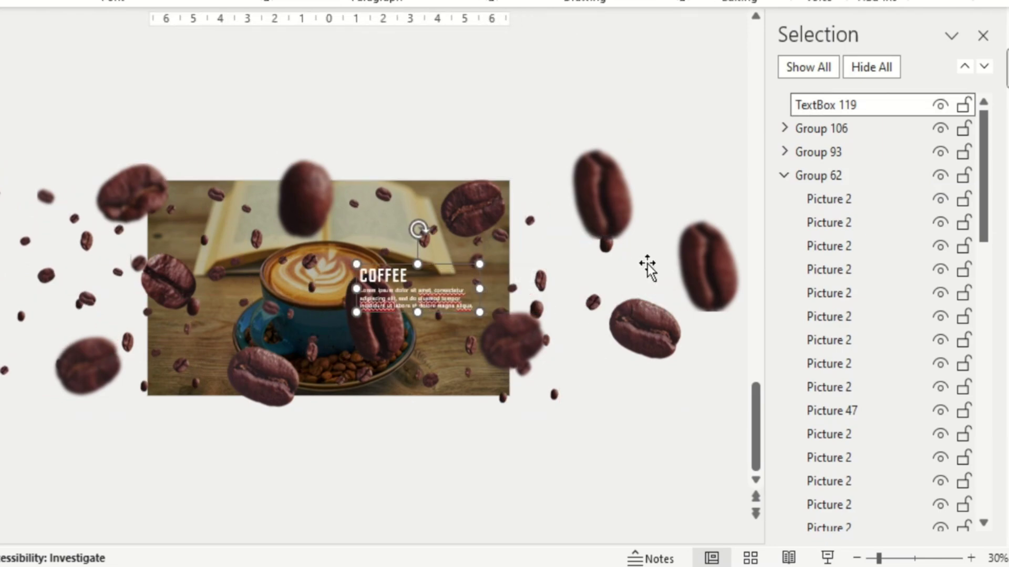
pyautogui.press('Left')
pyautogui.press('Left')
pyautogui.press('Left')
pyautogui.press('Left')
pyautogui.press('Left')
# Step: Shift Group 106, the large beans, left across the slide so part of it extends beyond the slide's left edge
pyautogui.click(271, 378)
pyautogui.press('Left')
pyautogui.press('Left')
pyautogui.press('Left')
pyautogui.press('Left')
pyautogui.press('Left')
pyautogui.press('Left')
pyautogui.press('Left')
pyautogui.press('Left')
pyautogui.press('Left')
pyautogui.press('Left')
pyautogui.press('Left')
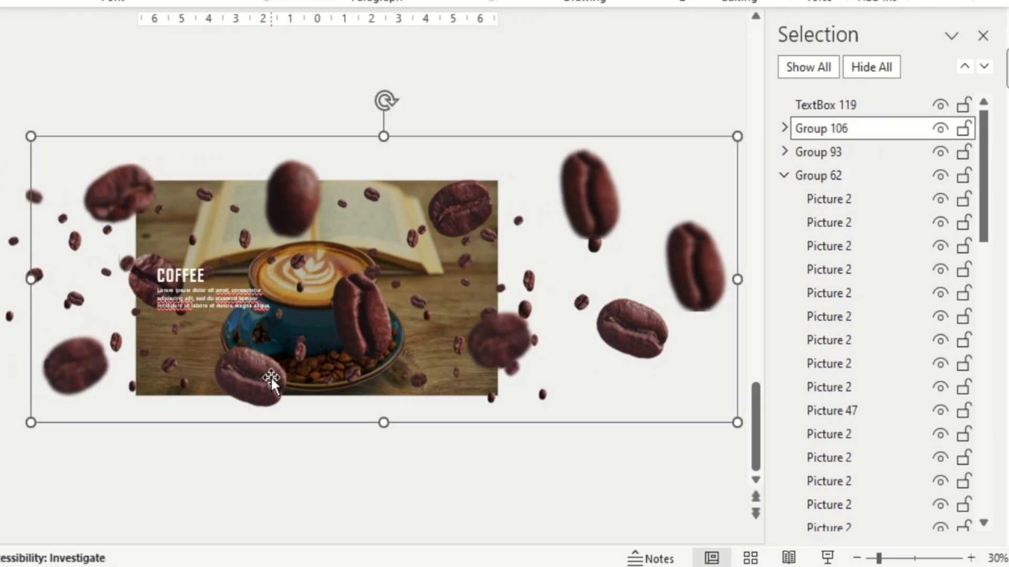
pyautogui.moveTo(457, 422); pyautogui.dragTo(300, 427)
pyautogui.click(482, 471)
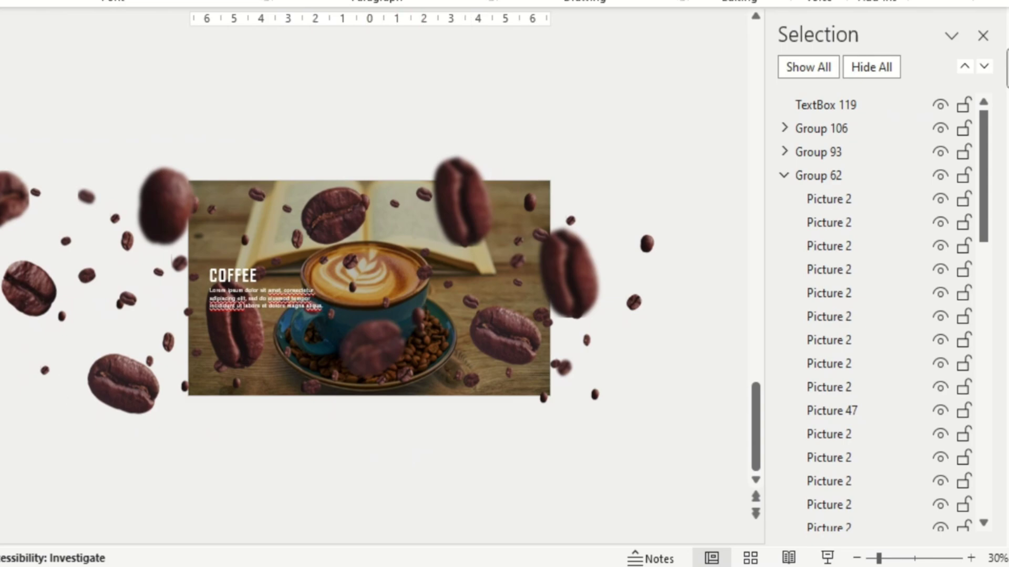
# Step: Apply the Blur artistic effect to the single large bean behind the COFFEE text
pyautogui.click(219, 336)
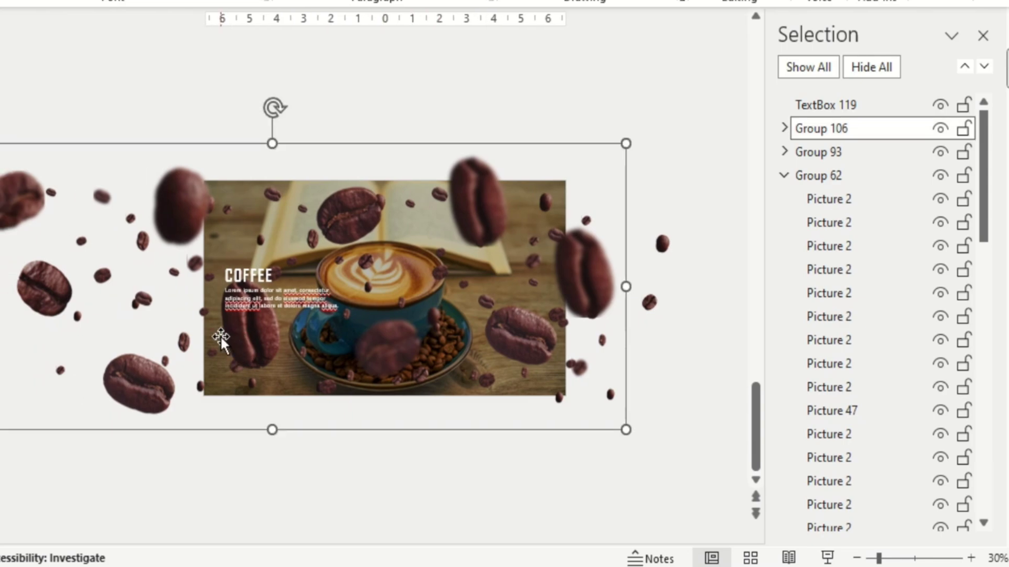
pyautogui.click(258, 332)
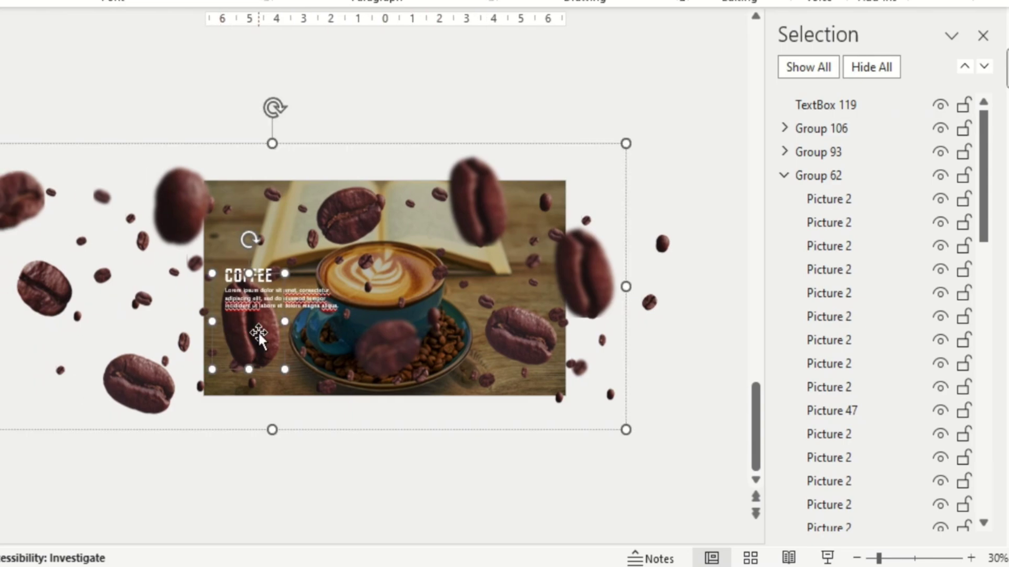
pyautogui.click(990, 38)
pyautogui.click(985, 320)
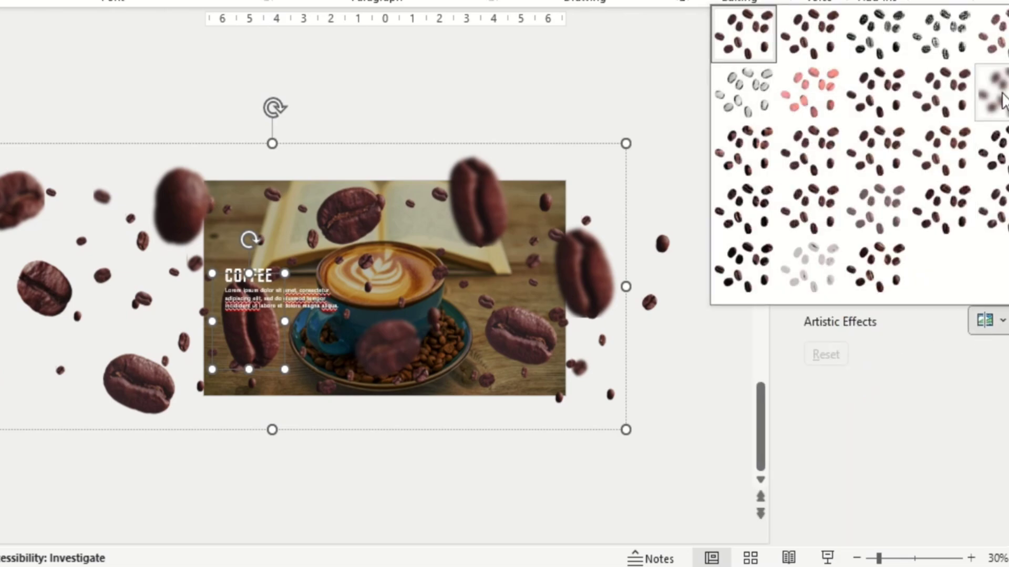
pyautogui.click(1000, 97)
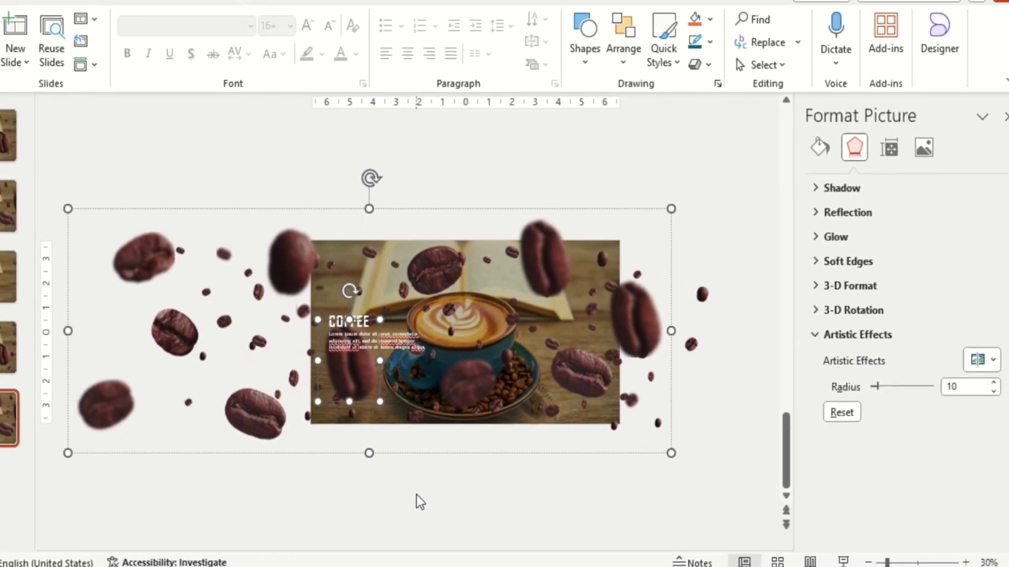
pyautogui.click(342, 479)
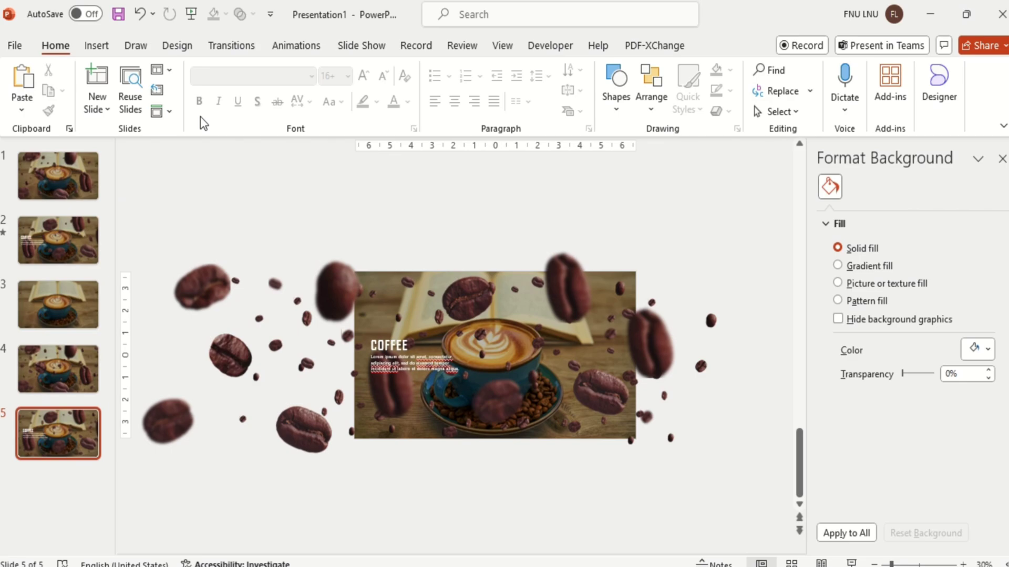
# Step: Bring up the transition effects for slide 5
pyautogui.click(231, 46)
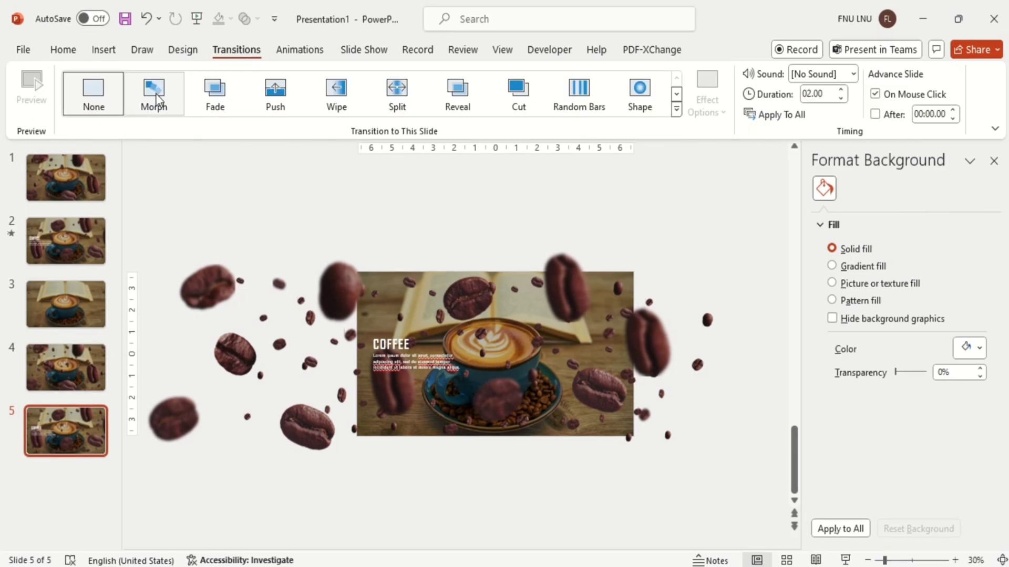